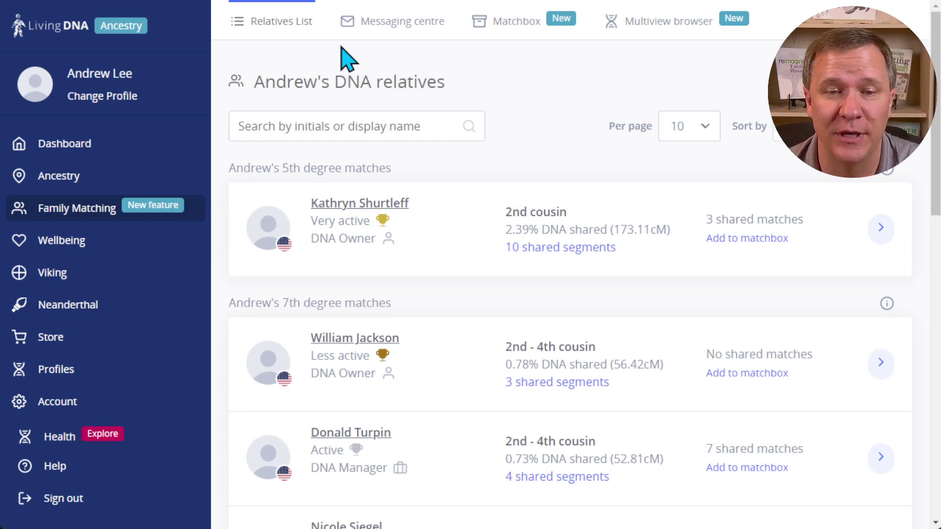
Step: Open the 2nd cousin match's Shared DNA tab and scroll to the chromosome browser
left_click(401, 215)
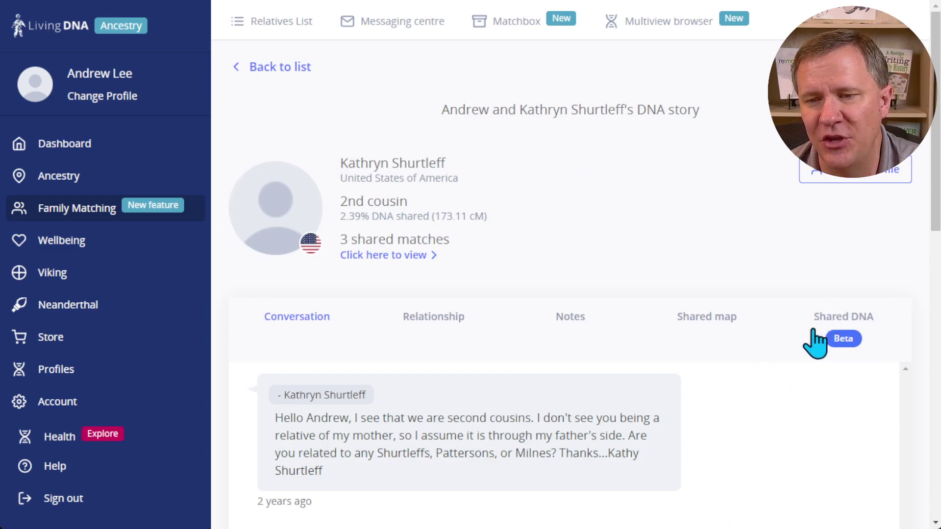
left_click(838, 316)
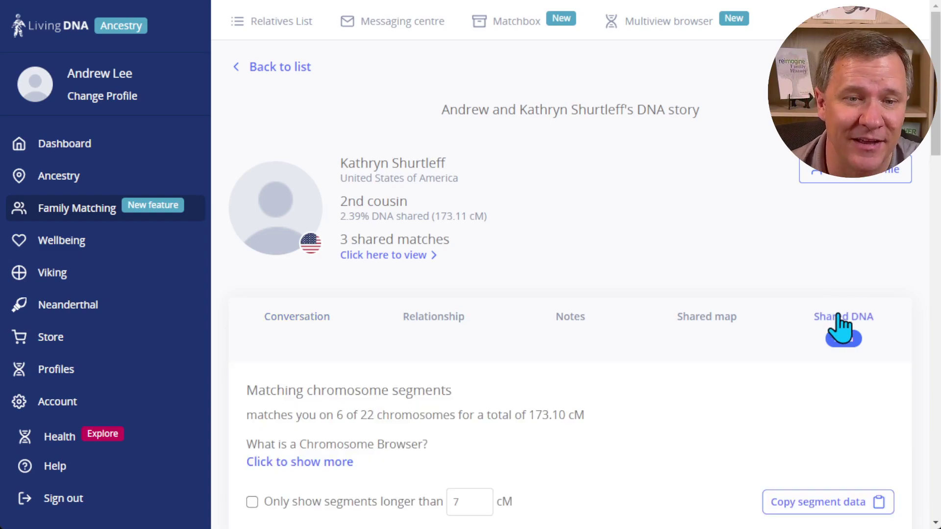
scroll(693, 248, "down", 3)
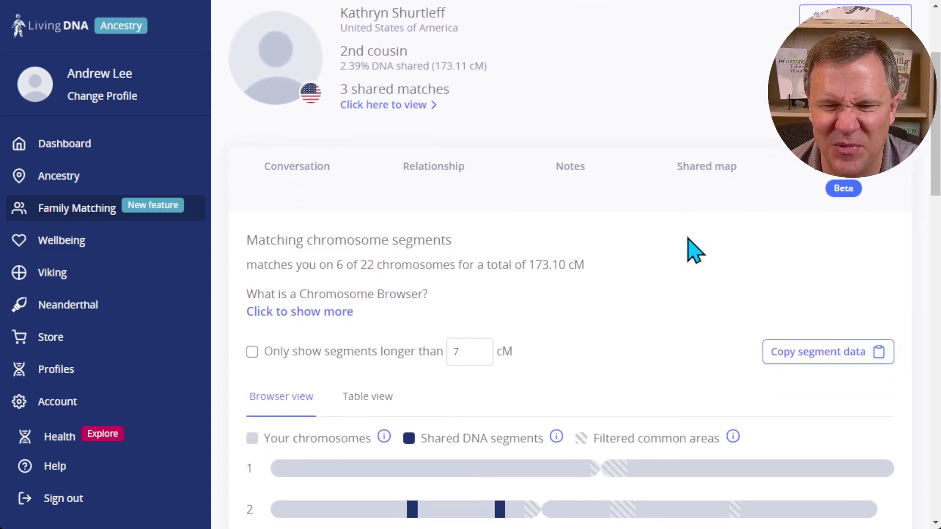
scroll(692, 248, "down", 2)
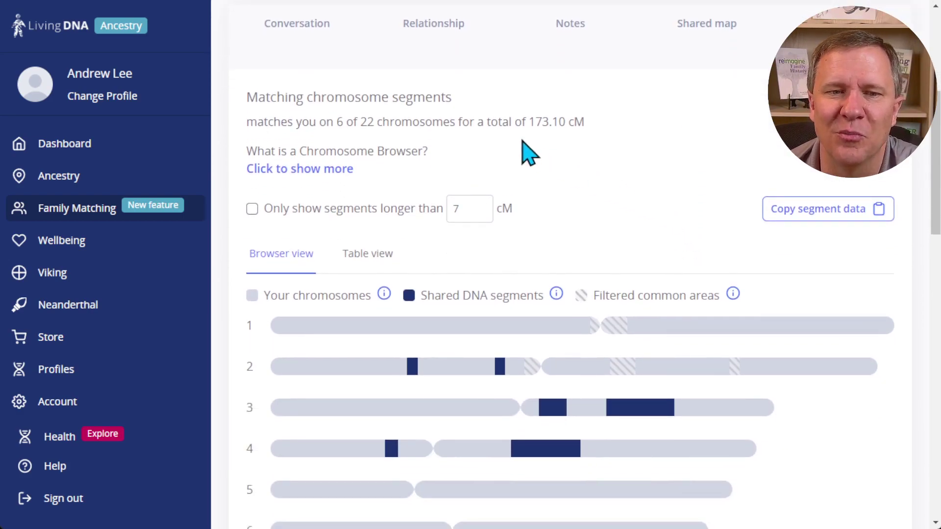
scroll(630, 168, "down", 2)
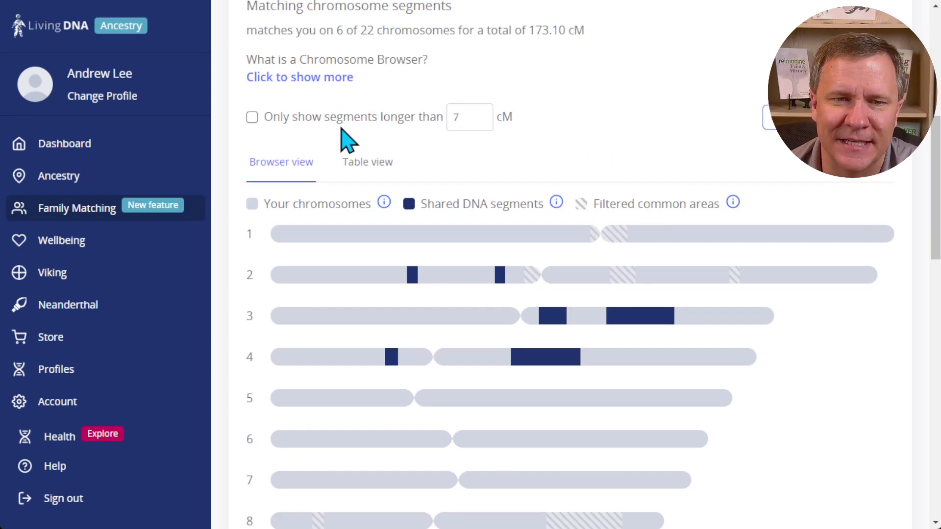
scroll(345, 136, "up", 1)
Step: Highlight the 6 of 22 chromosomes count and the 173.10 cM shared total
left_click_drag(338, 69, 380, 66)
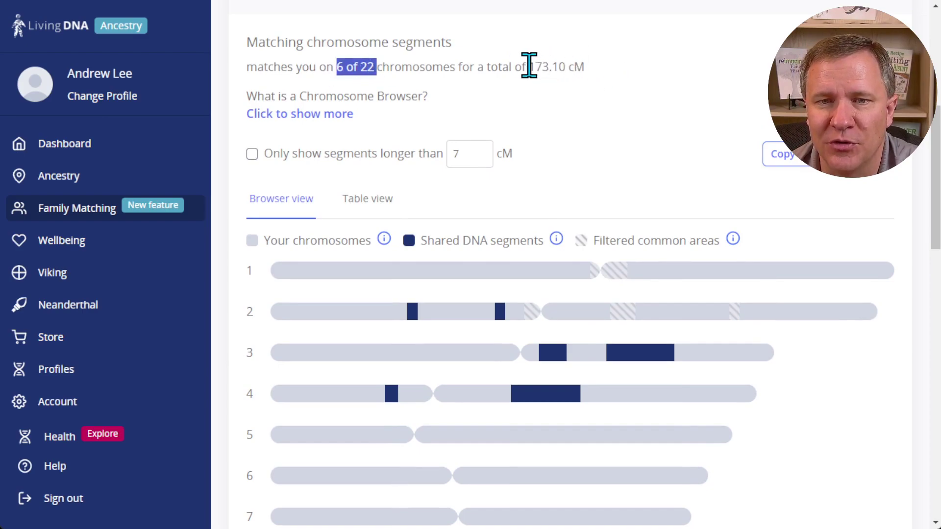
left_click_drag(529, 66, 598, 75)
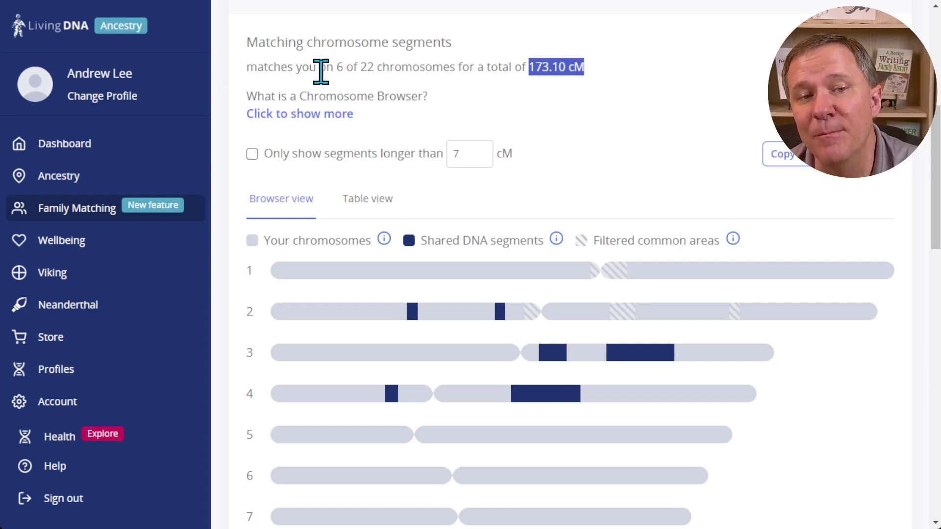
left_click(614, 104)
left_click_drag(534, 69, 567, 68)
left_click(582, 114)
Step: Show the chromosome 3 segment details: 12.390 cM, positions 109,789,744 to 121,351,338
scroll(588, 161, "down", 3)
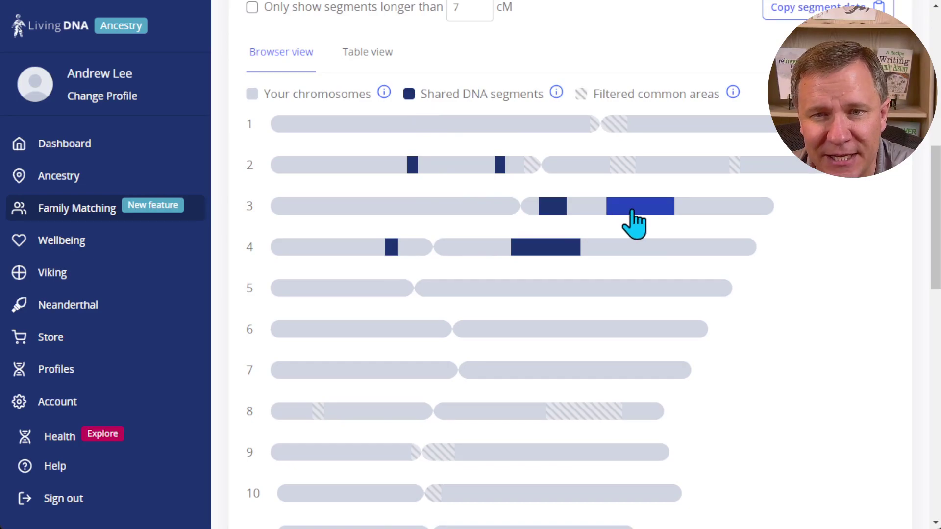
mouse_move(553, 221)
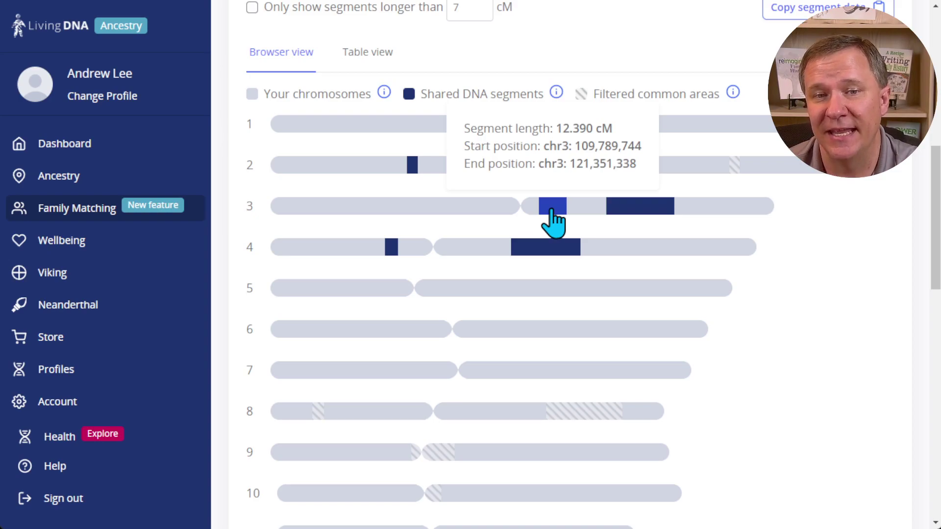
scroll(387, 213, "up", 3)
left_click(387, 213)
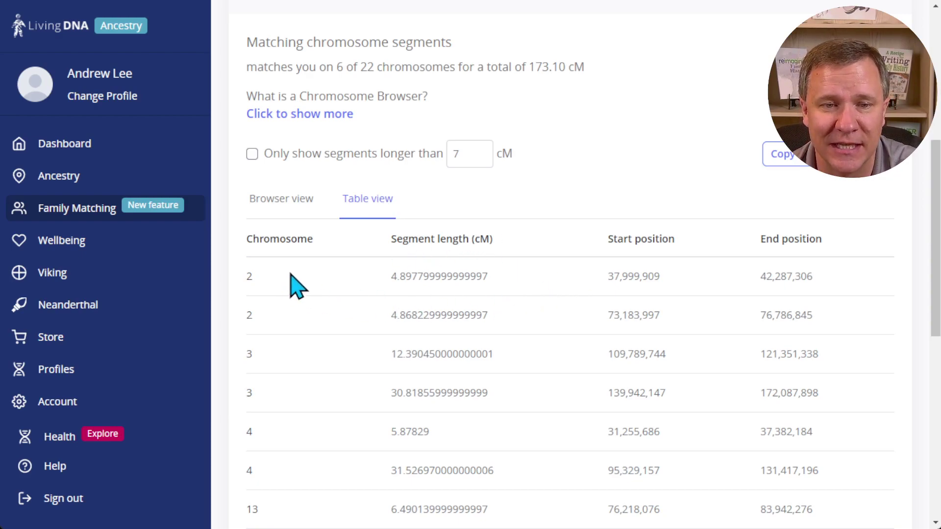
scroll(602, 289, "down", 3)
scroll(587, 280, "down", 1)
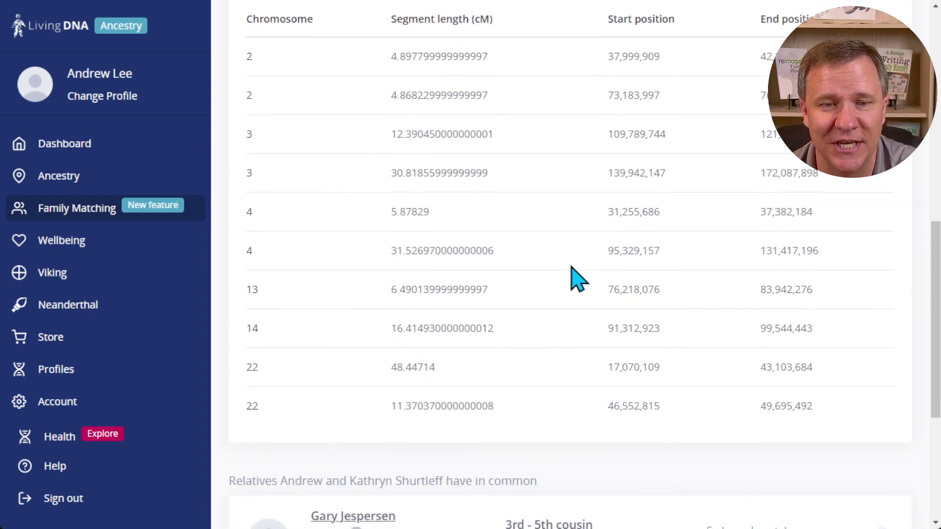
scroll(576, 278, "up", 4)
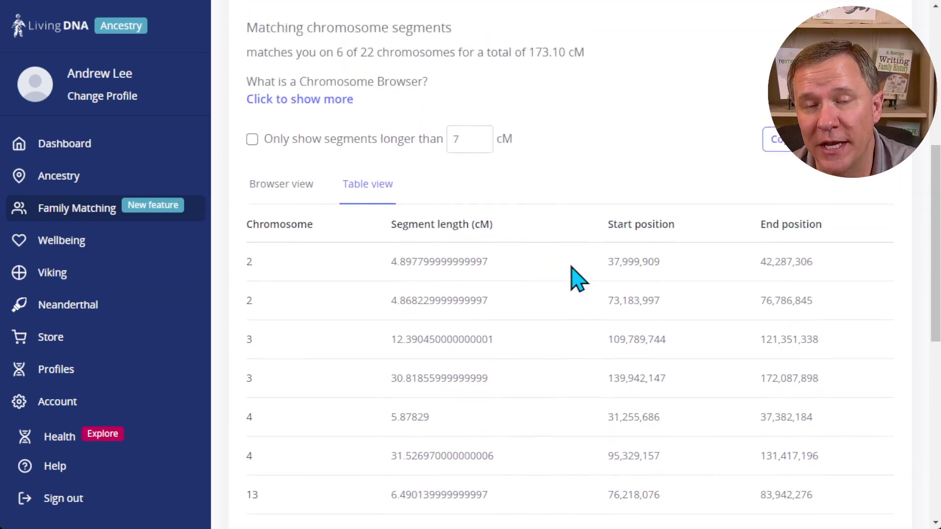
left_click_drag(252, 257, 771, 479)
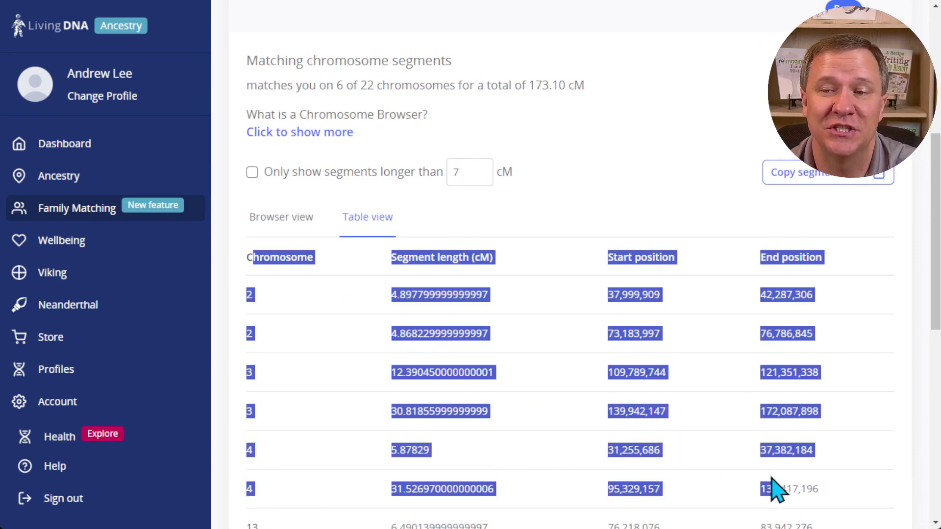
left_click(647, 245)
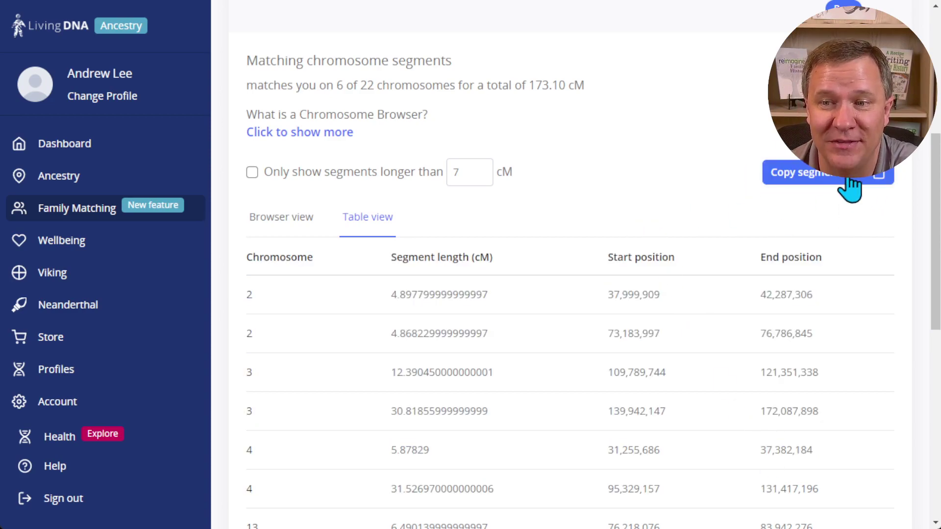
left_click(290, 225)
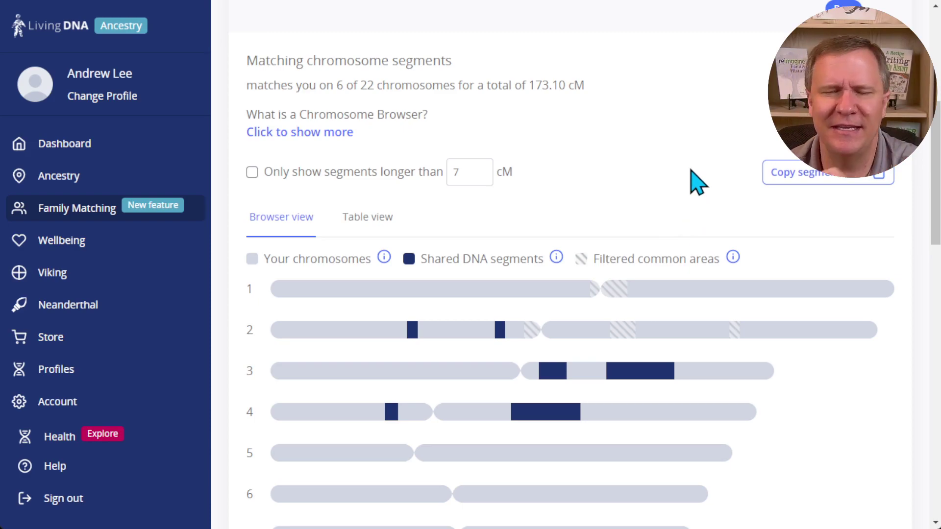
Step: Turn on 'Only show segments longer than' and raise the threshold from 7 to 10 cM
scroll(694, 182, "up", 1)
scroll(692, 183, "down", 2)
scroll(692, 183, "up", 1)
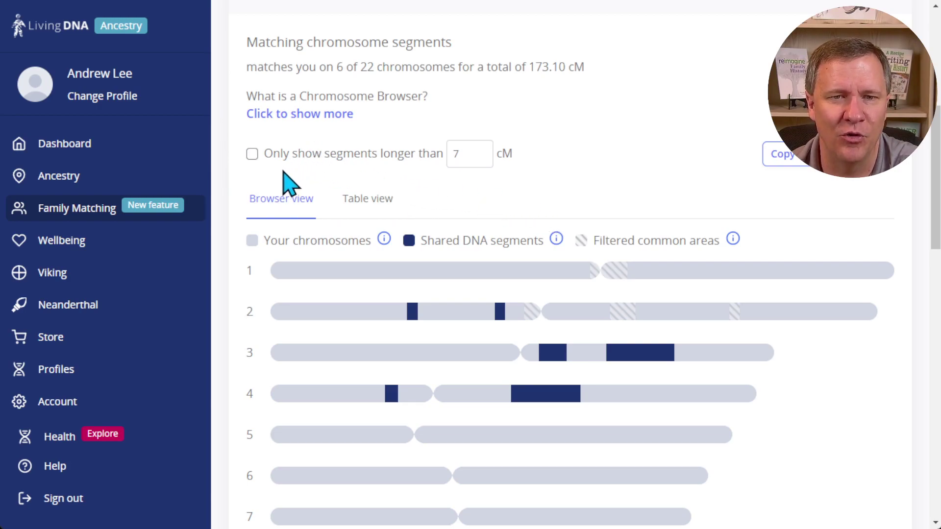
left_click(254, 155)
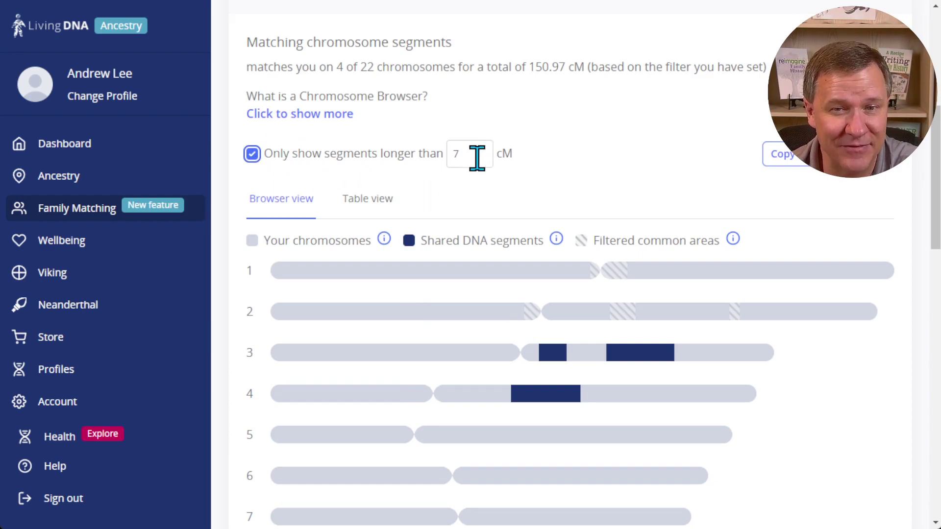
scroll(586, 175, "down", 3)
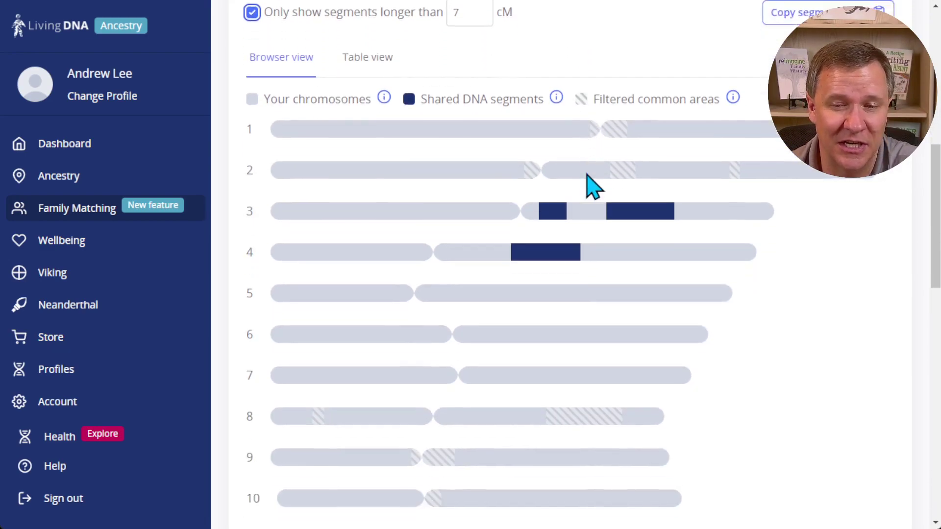
scroll(590, 185, "up", 3)
left_click(467, 135)
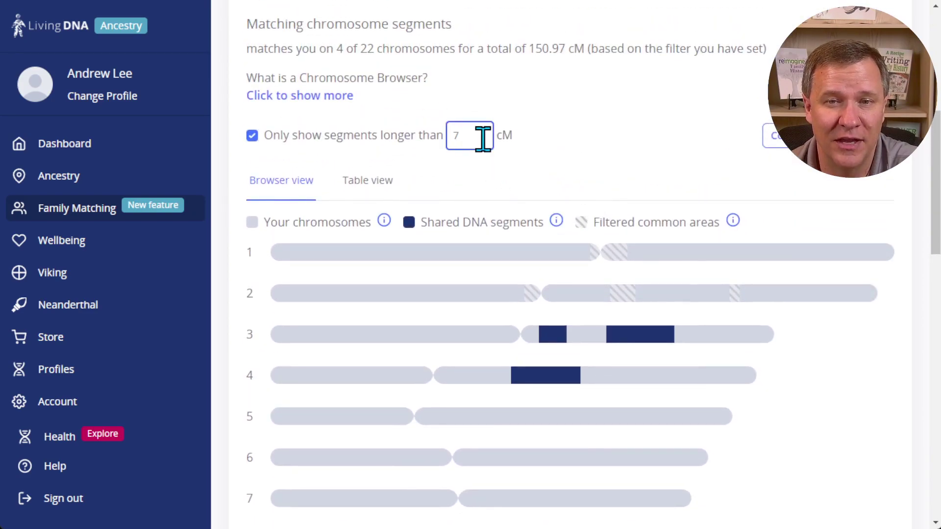
left_click_drag(475, 137, 406, 155)
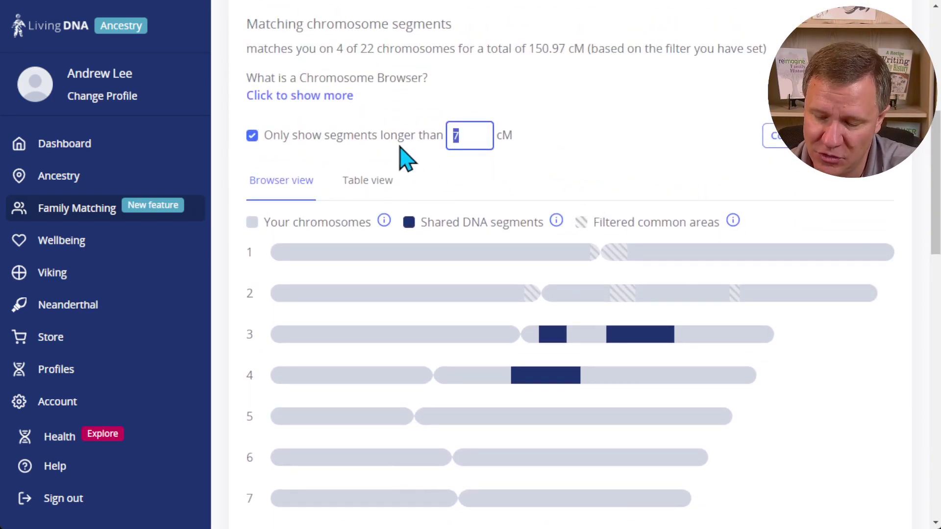
type("10")
left_click(569, 144)
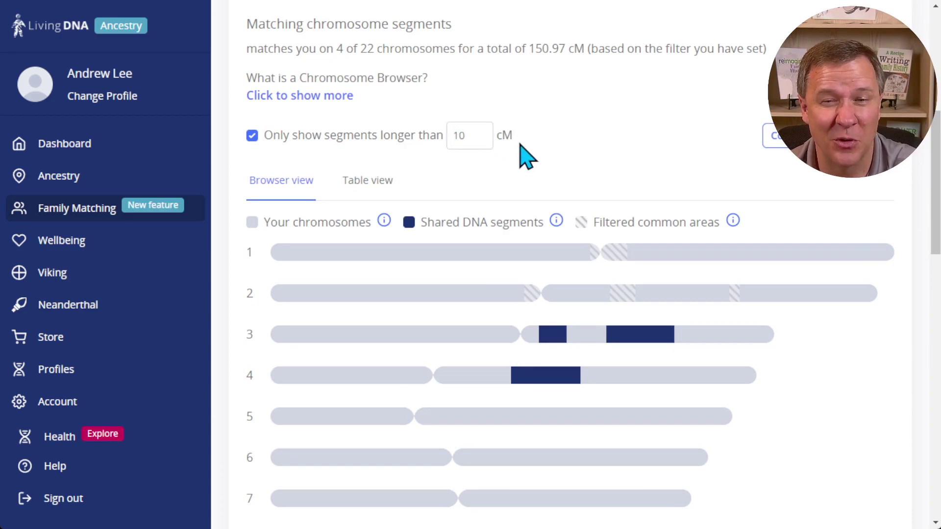
Step: Change the threshold to 15 cM, leaving 127.21 cM on chromosomes 3 and 4
left_click_drag(473, 136, 447, 137)
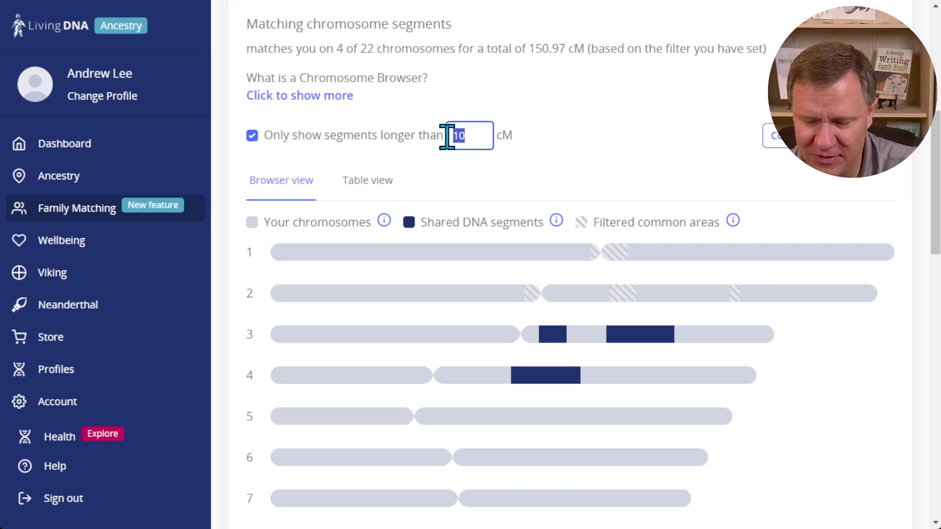
type("15")
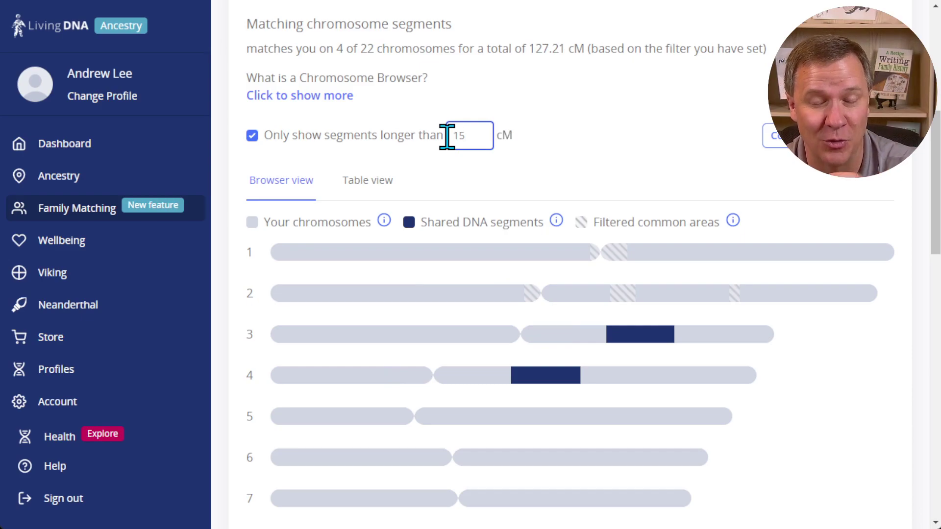
scroll(630, 174, "down", 3)
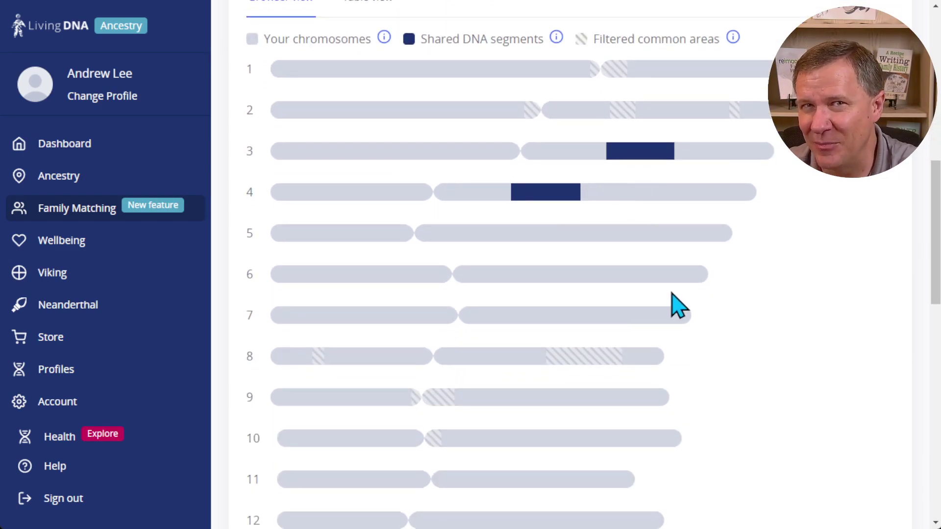
scroll(693, 265, "up", 2)
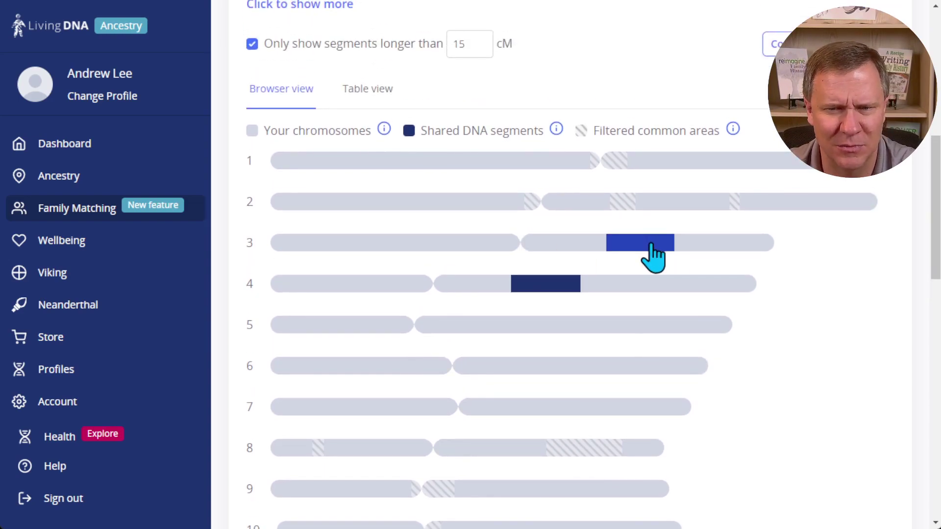
scroll(657, 322, "down", 3)
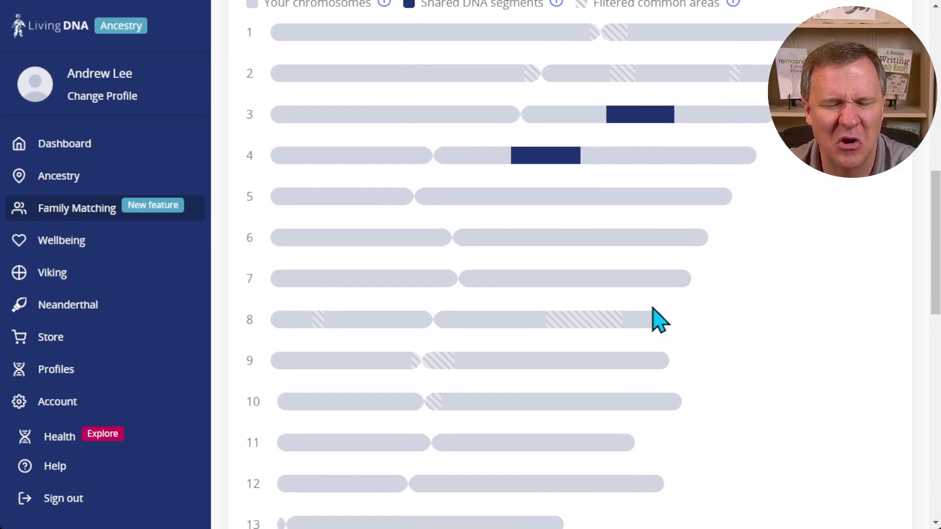
scroll(642, 311, "up", 7)
Step: Try 5 and 4 cM thresholds, then set the minimum segment length to 7 cM
double_click(475, 208)
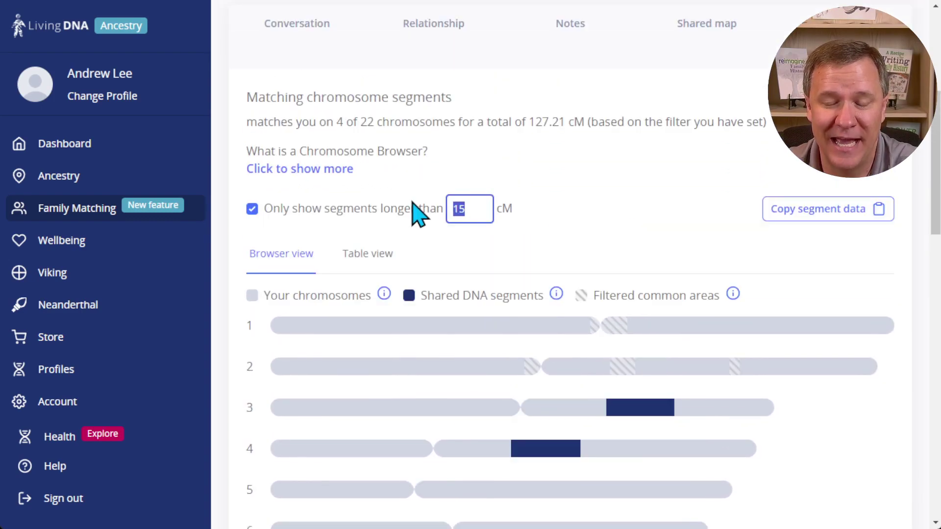
type("5")
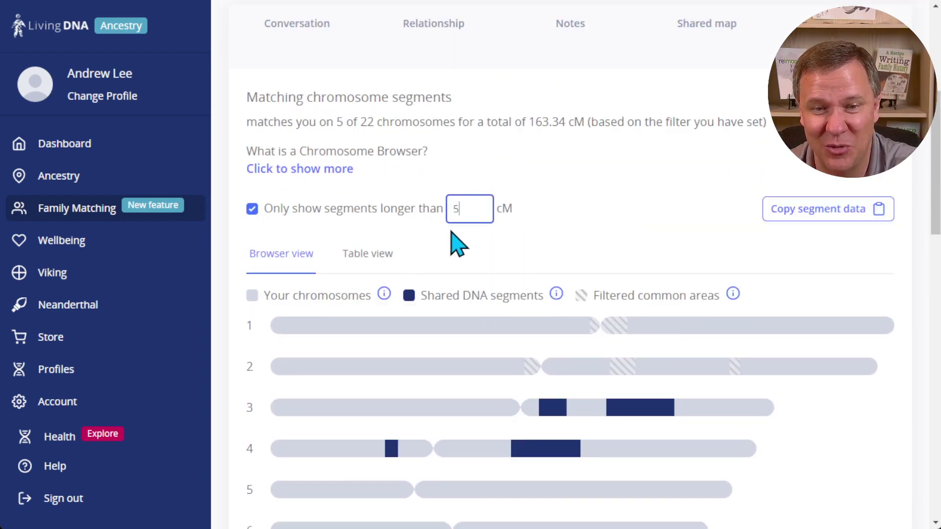
left_click_drag(470, 209, 447, 208)
type("4")
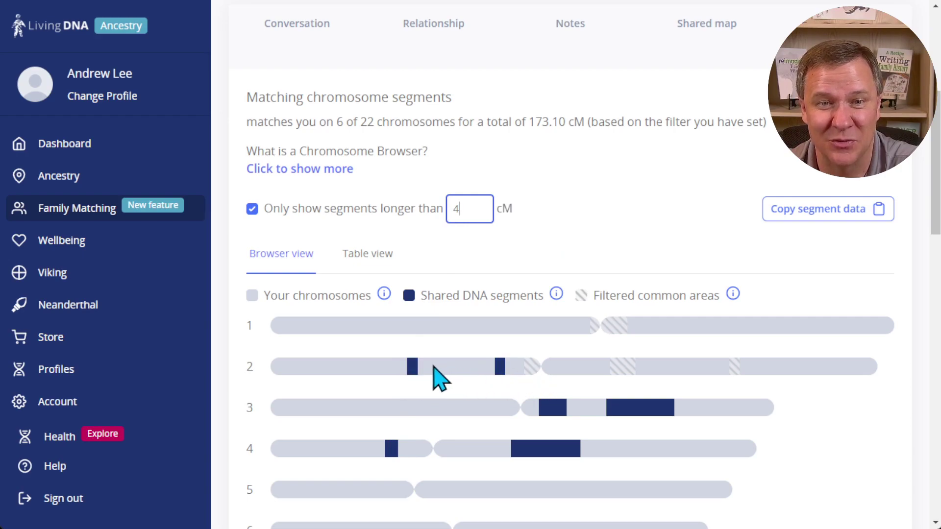
left_click_drag(467, 209, 406, 225)
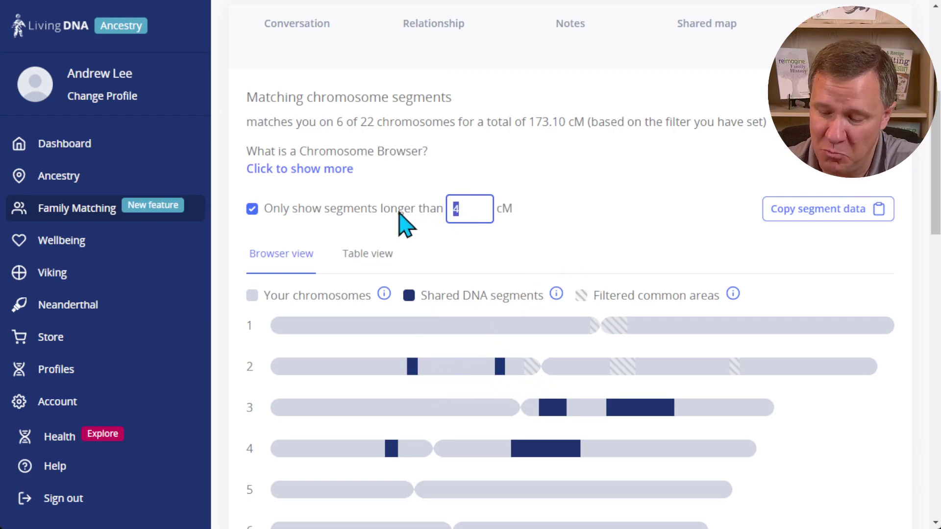
type("7")
left_click(545, 177)
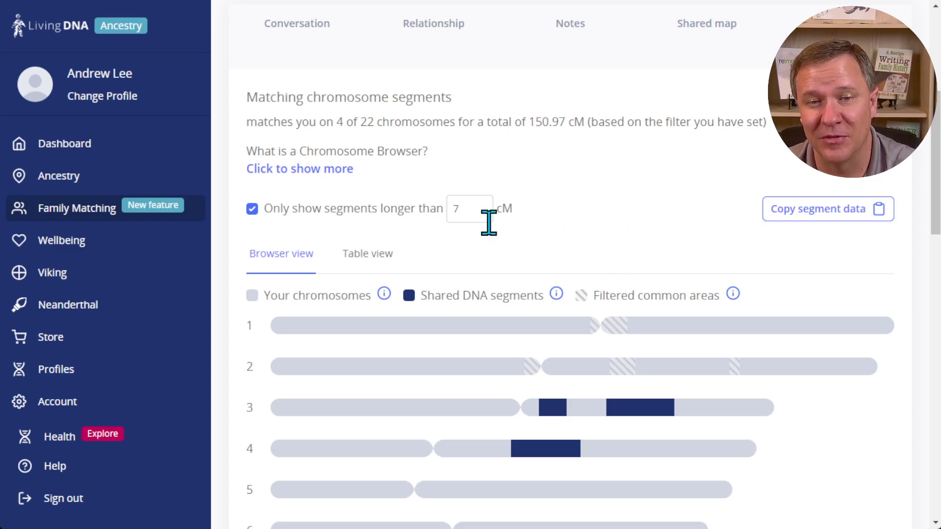
Step: Raise the threshold to 10 cM, then return it to 7 cM
double_click(455, 208)
type("10")
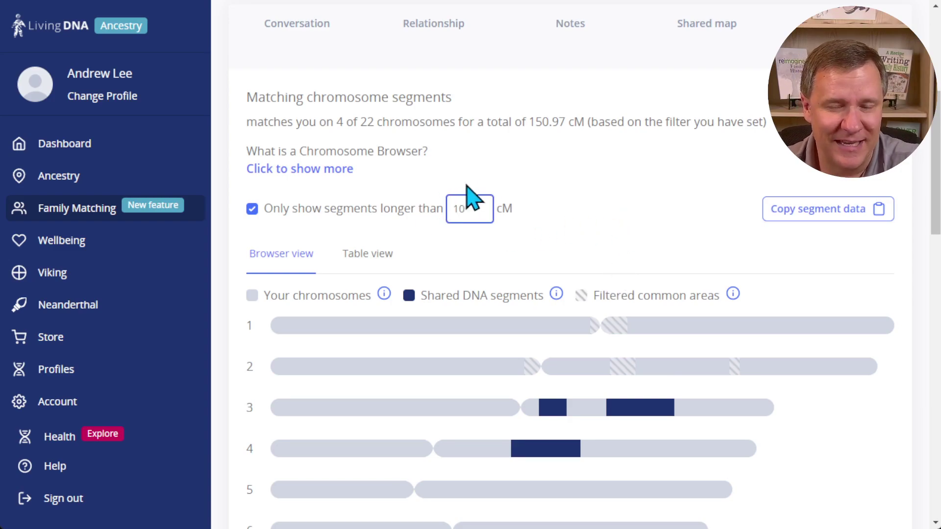
scroll(612, 225, "down", 3)
left_click(620, 65)
scroll(700, 252, "down", 6)
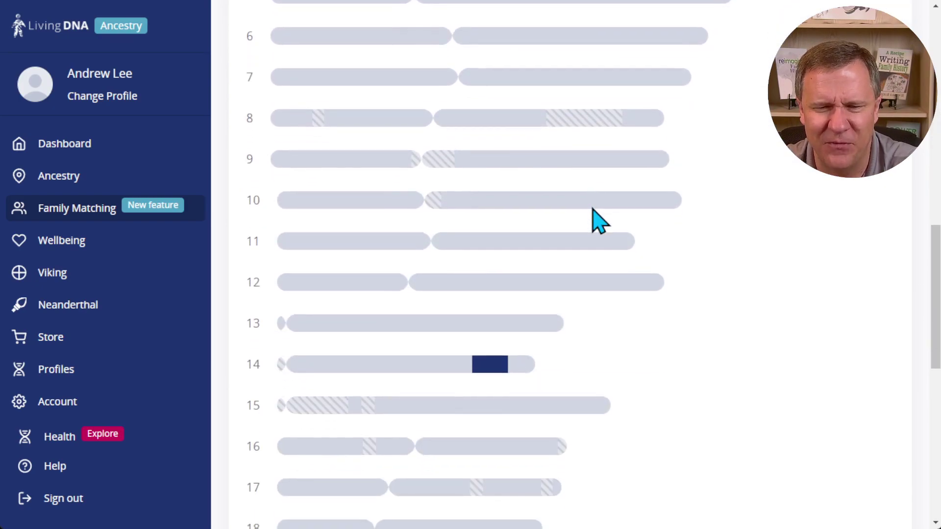
scroll(593, 208, "down", 4)
scroll(592, 202, "up", 4)
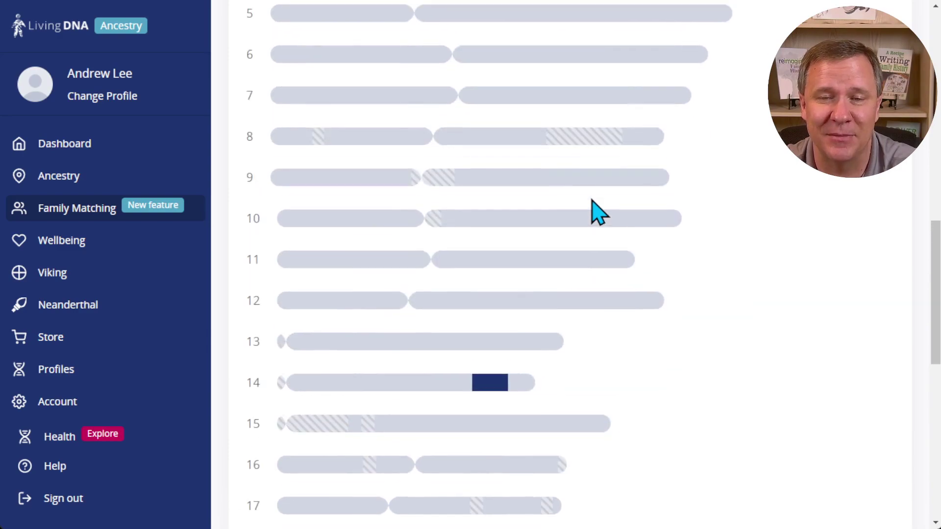
scroll(593, 211, "up", 7)
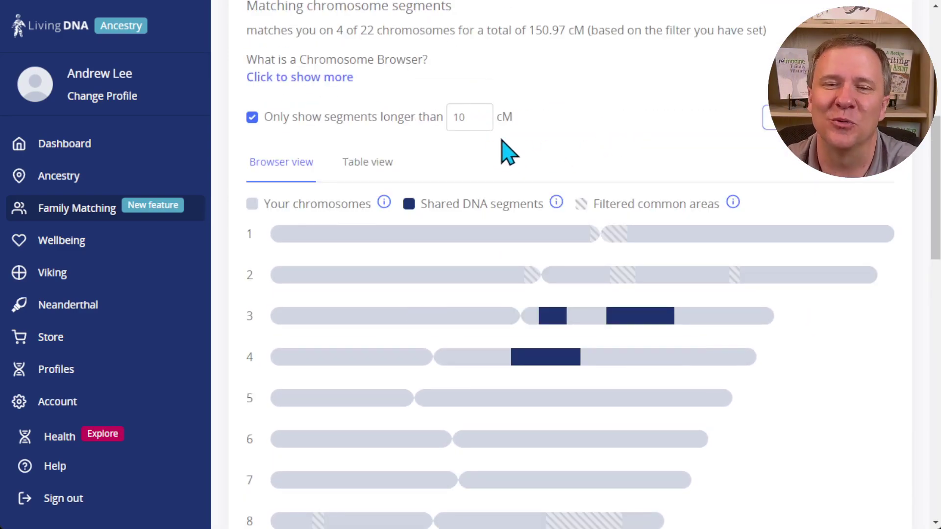
double_click(483, 117)
scroll(440, 123, "up", 1)
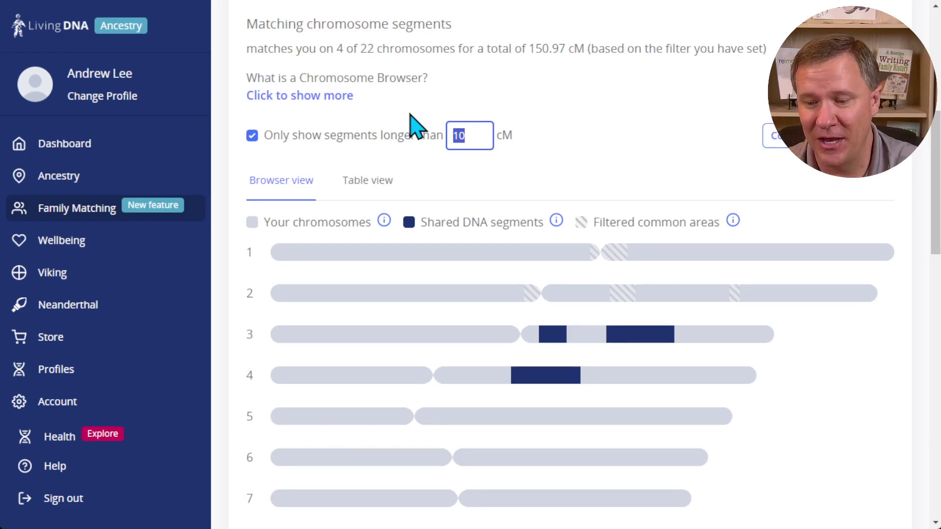
type("7")
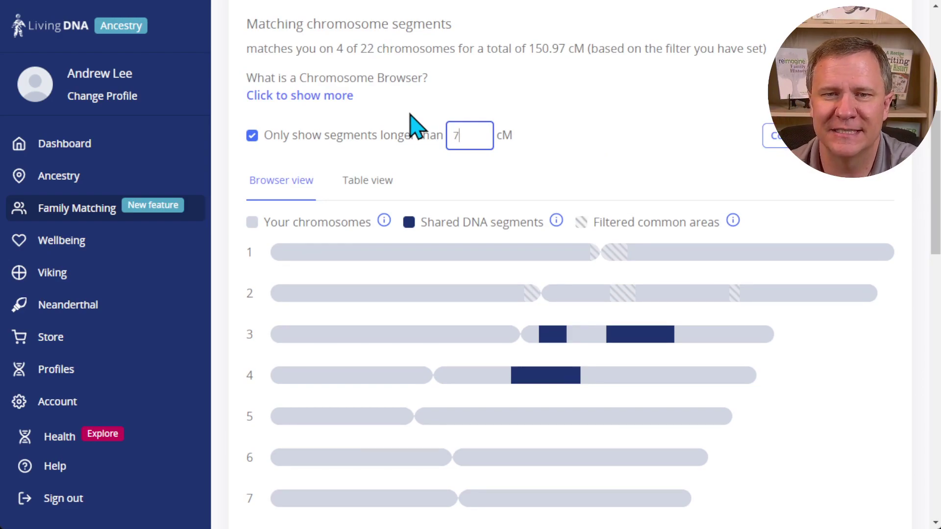
left_click(594, 157)
scroll(579, 235, "down", 4)
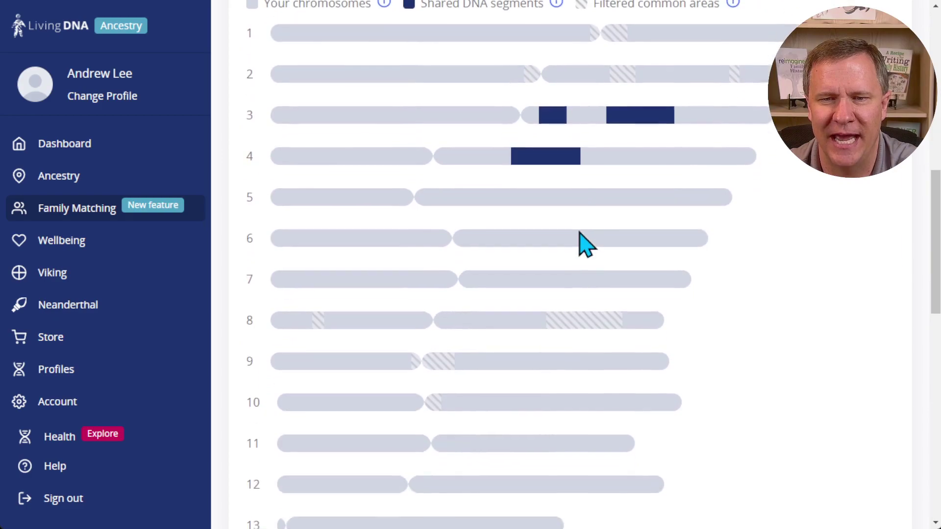
scroll(503, 288, "down", 12)
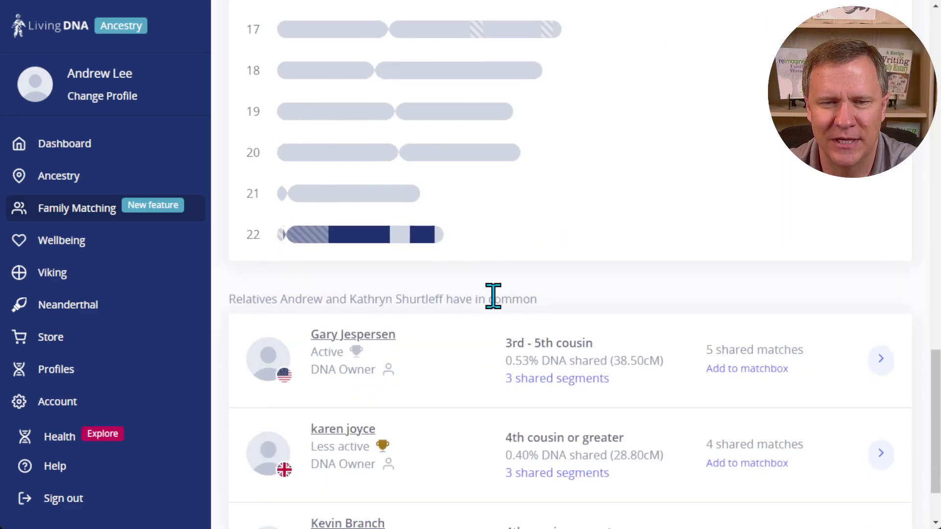
scroll(621, 245, "up", 12)
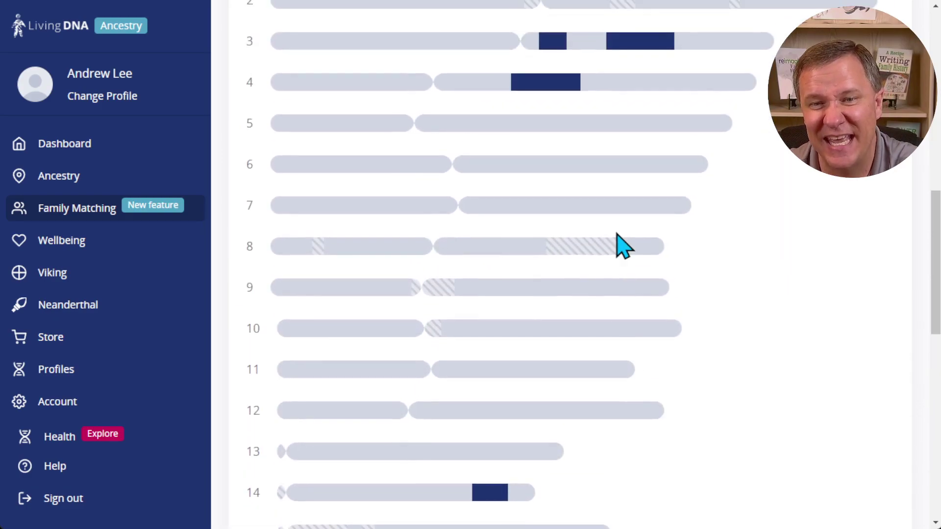
scroll(479, 304, "up", 9)
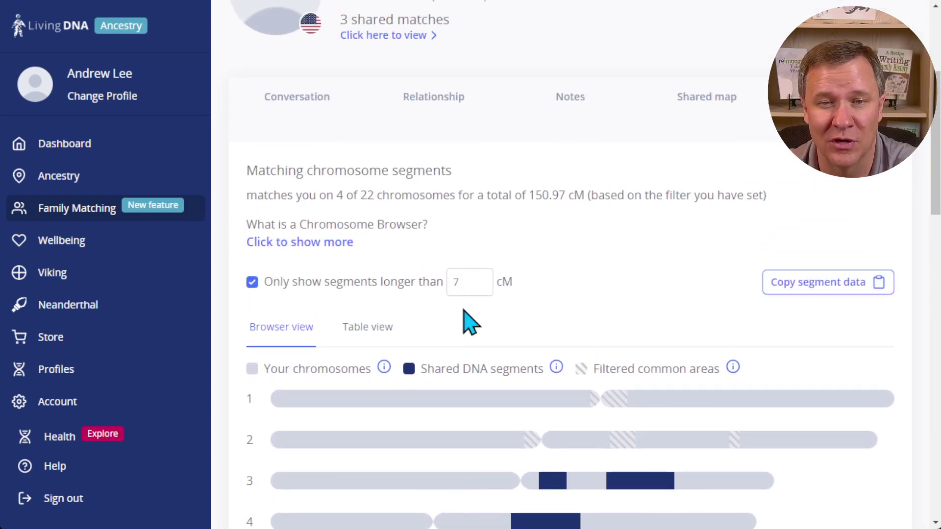
Step: Switch the shared segments display to Table view
left_click(380, 333)
scroll(652, 314, "down", 1)
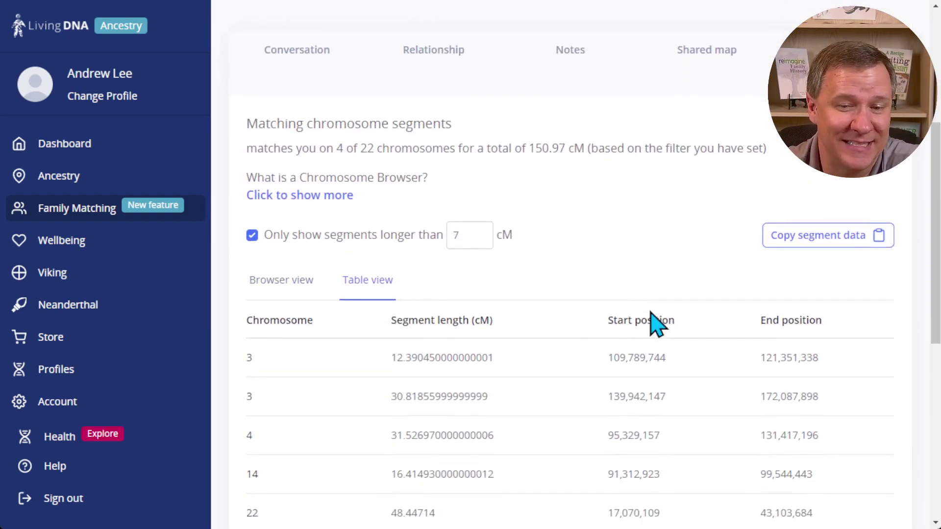
scroll(550, 344, "down", 1)
scroll(551, 345, "up", 3)
scroll(552, 346, "up", 1)
Step: Turn off the length filter so the table lists all 173.10 cM across 6 chromosomes
left_click(252, 318)
scroll(559, 328, "down", 2)
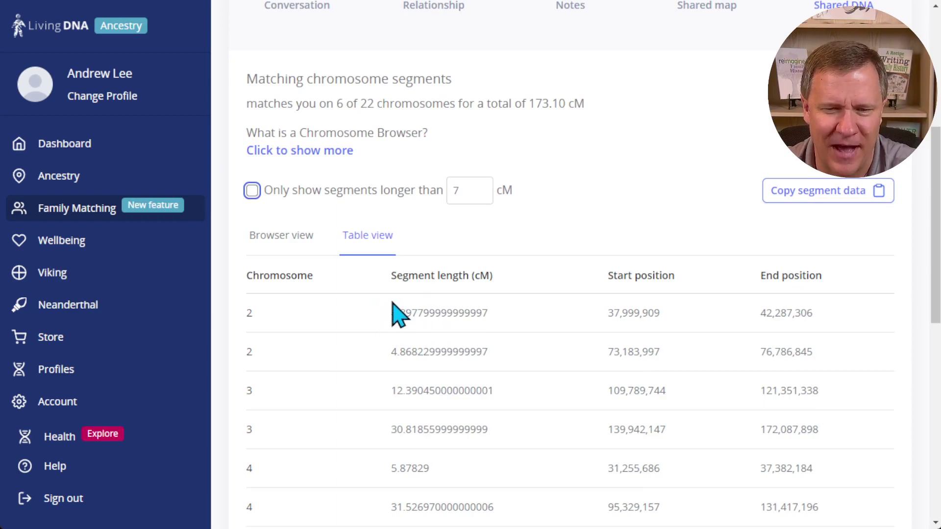
scroll(510, 378, "down", 2)
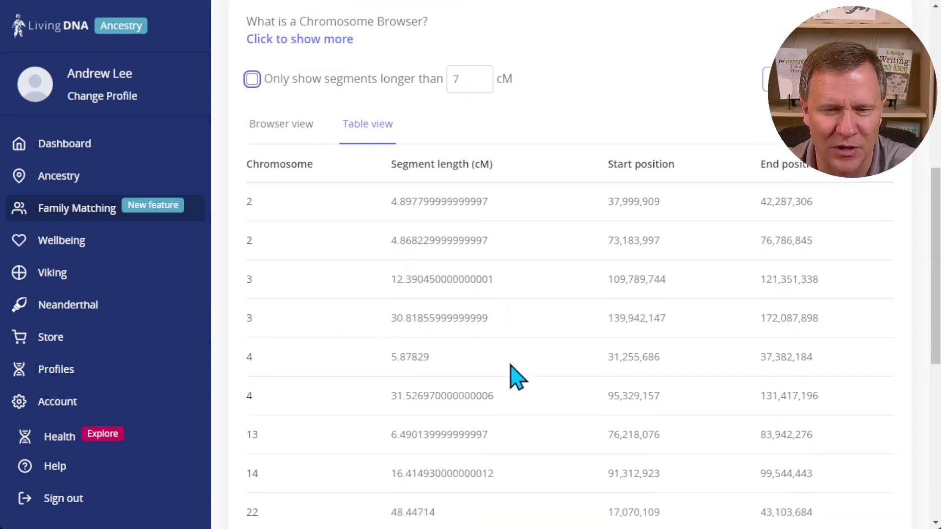
scroll(436, 313, "up", 1)
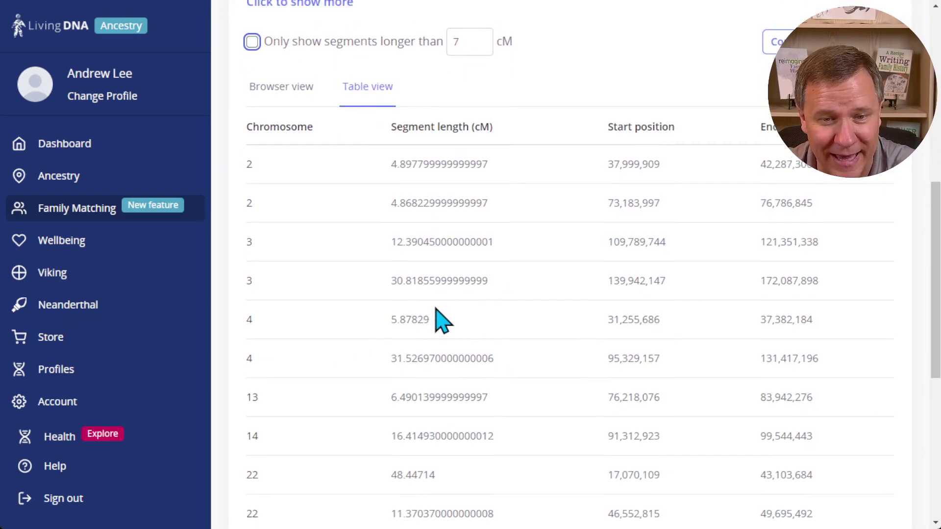
scroll(438, 318, "down", 4)
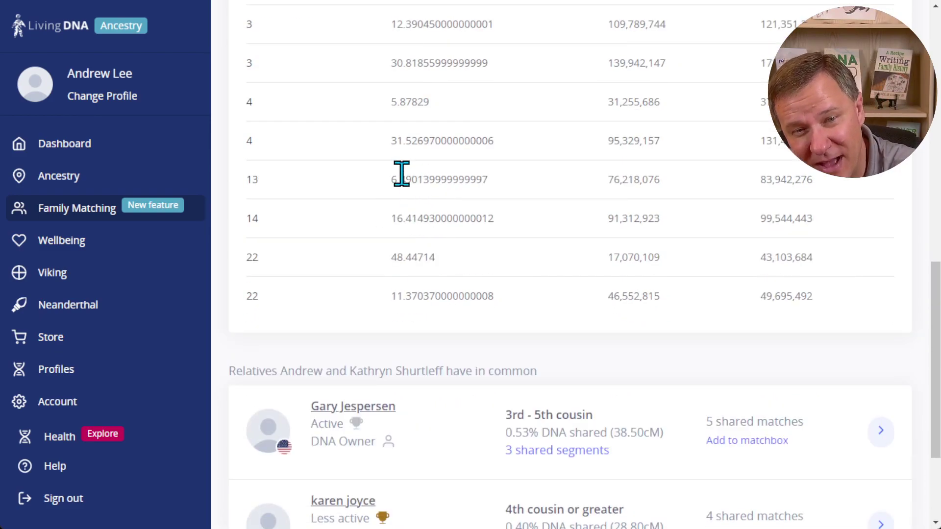
scroll(516, 210, "up", 3)
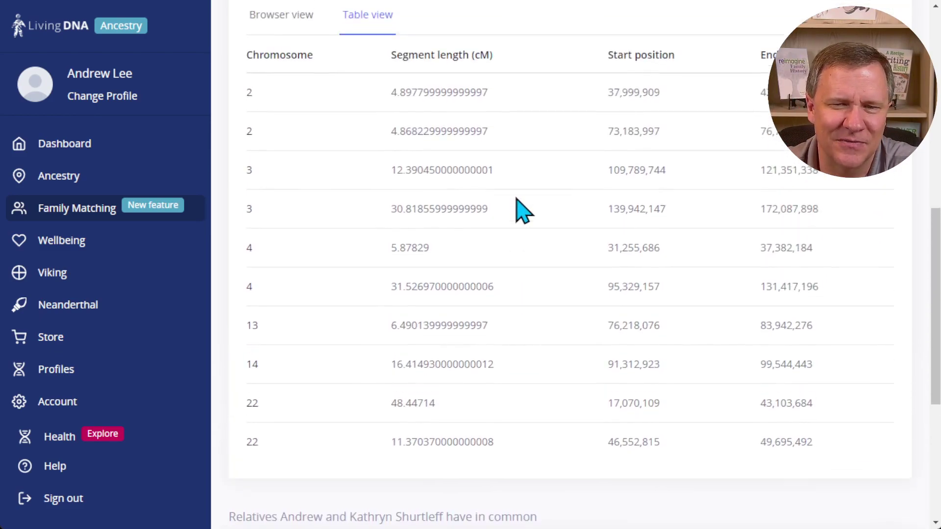
scroll(523, 211, "up", 2)
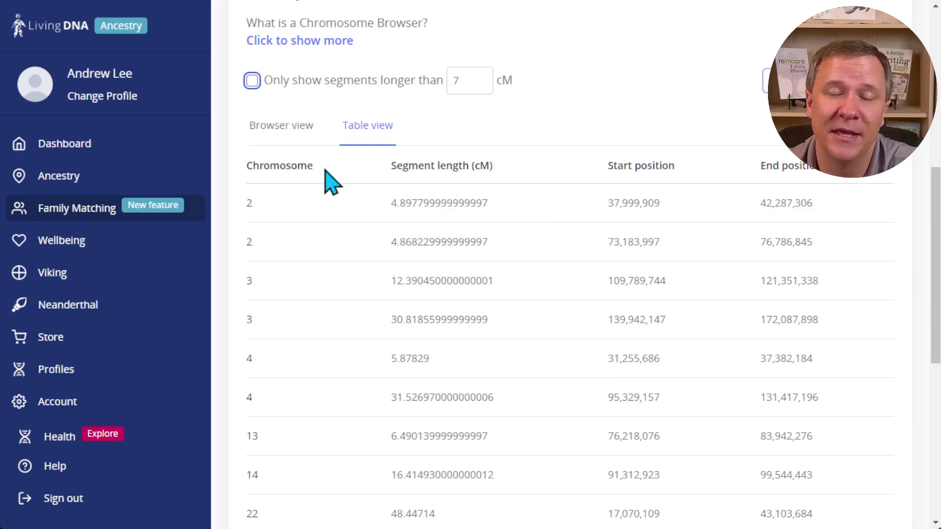
scroll(325, 178, "up", 2)
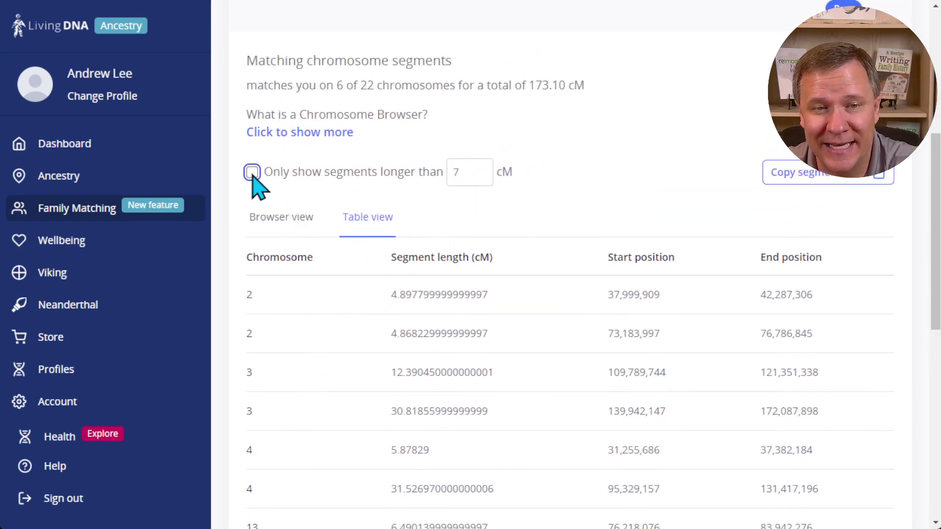
Step: Re-enable the length filter at 30 cM, leaving 110.79 cM on 3 chromosomes
left_click(252, 173)
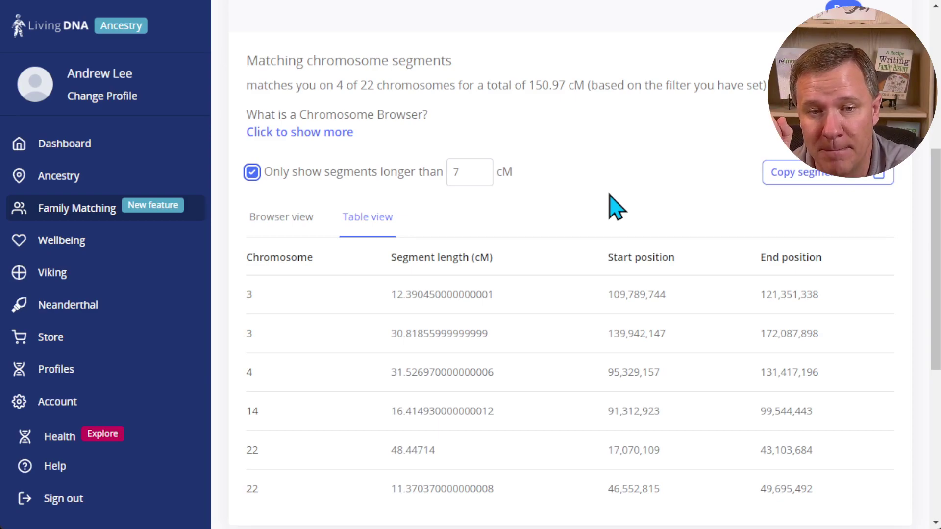
double_click(448, 171)
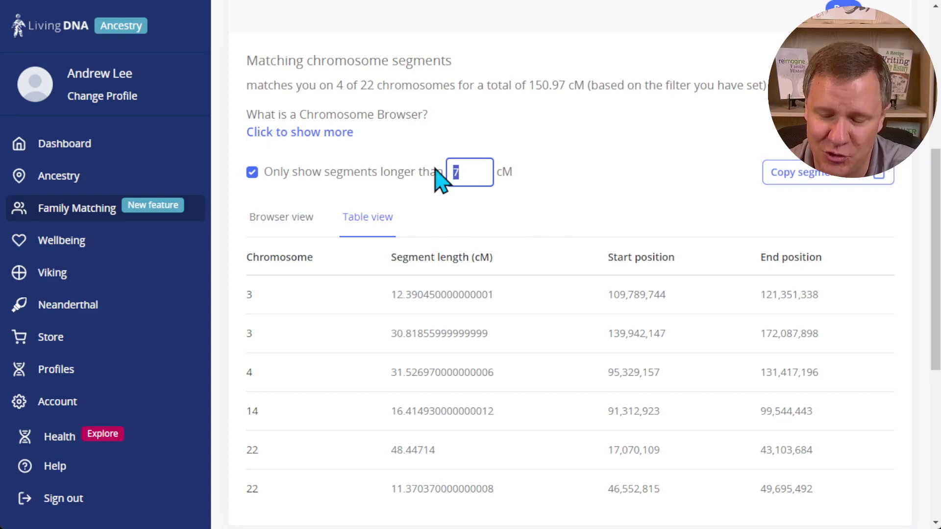
type("10")
key("ctrl+a")
type("30")
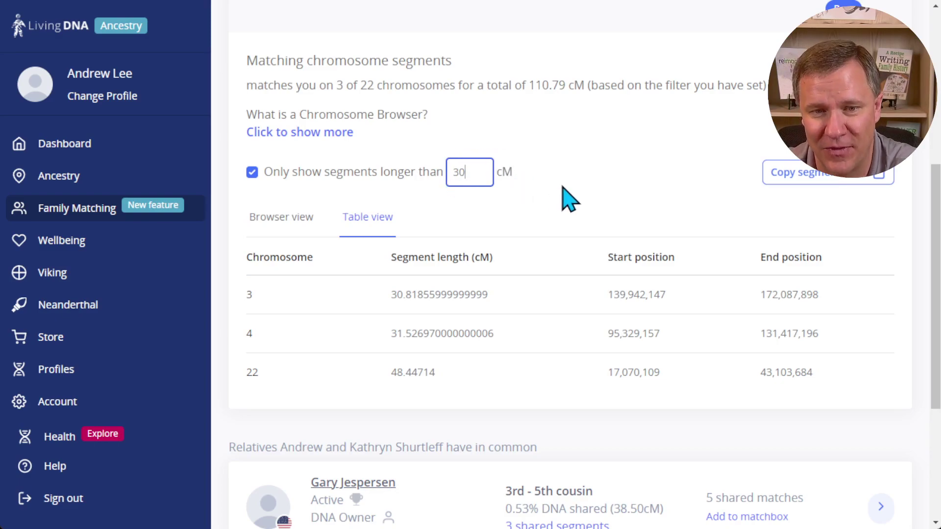
scroll(568, 199, "up", 2)
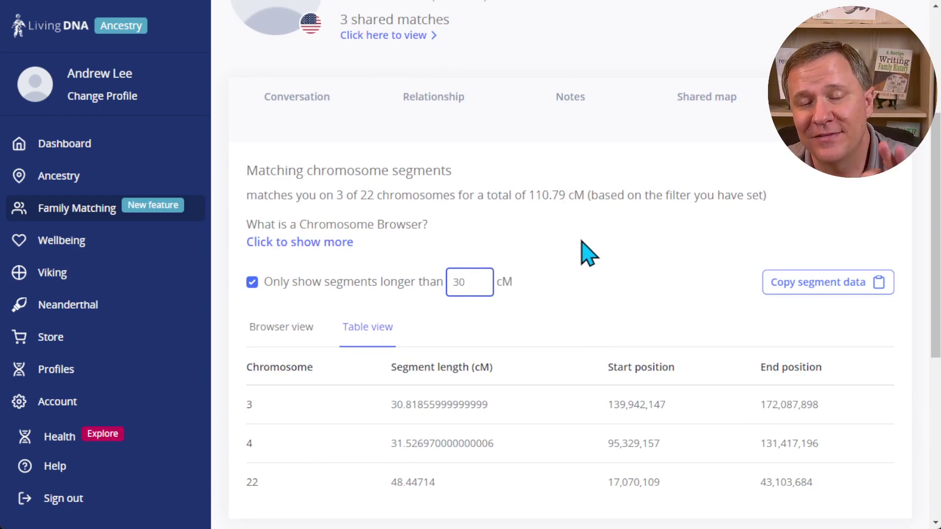
scroll(573, 237, "up", 2)
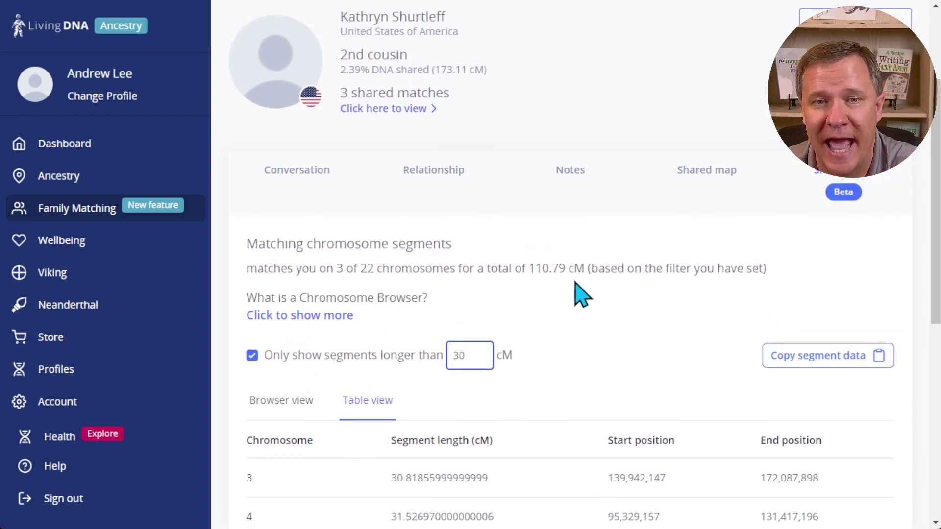
scroll(573, 286, "down", 3)
left_click(286, 238)
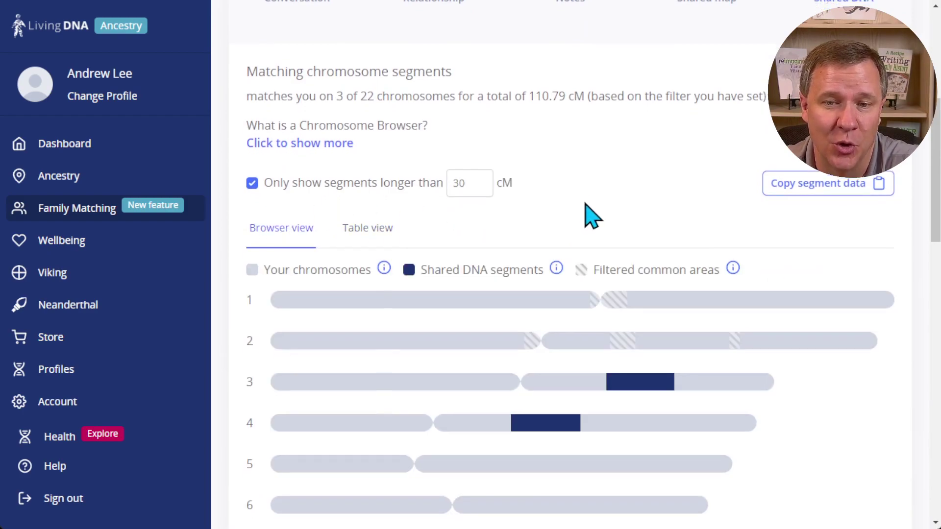
scroll(470, 201, "down", 2)
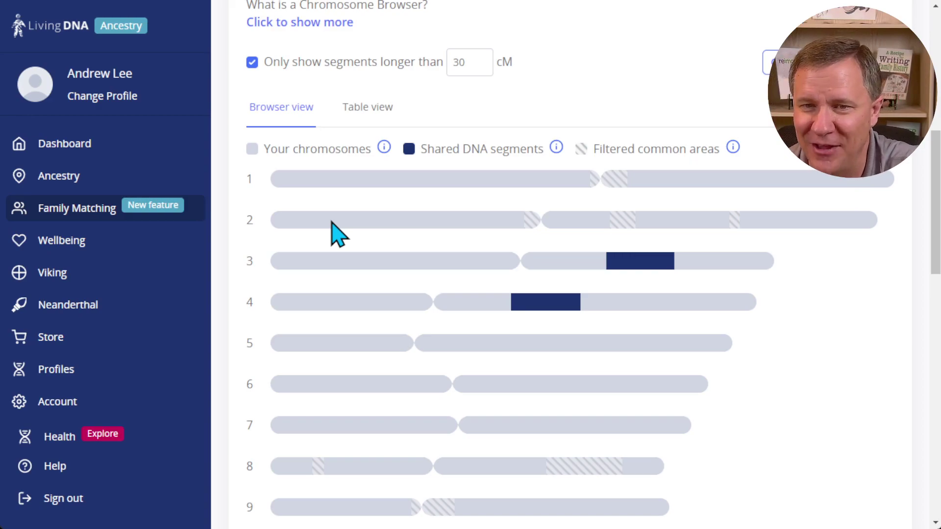
scroll(831, 331, "up", 1)
scroll(832, 331, "down", 1)
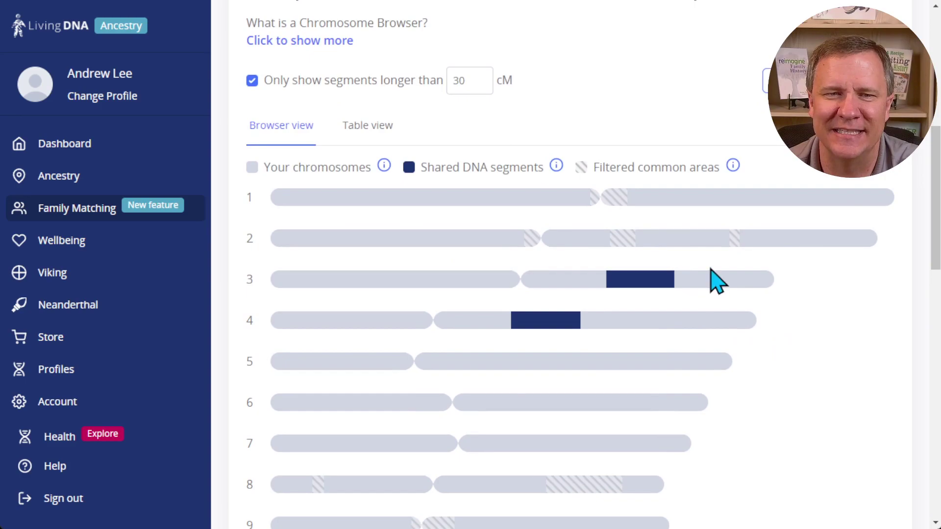
scroll(686, 277, "down", 15)
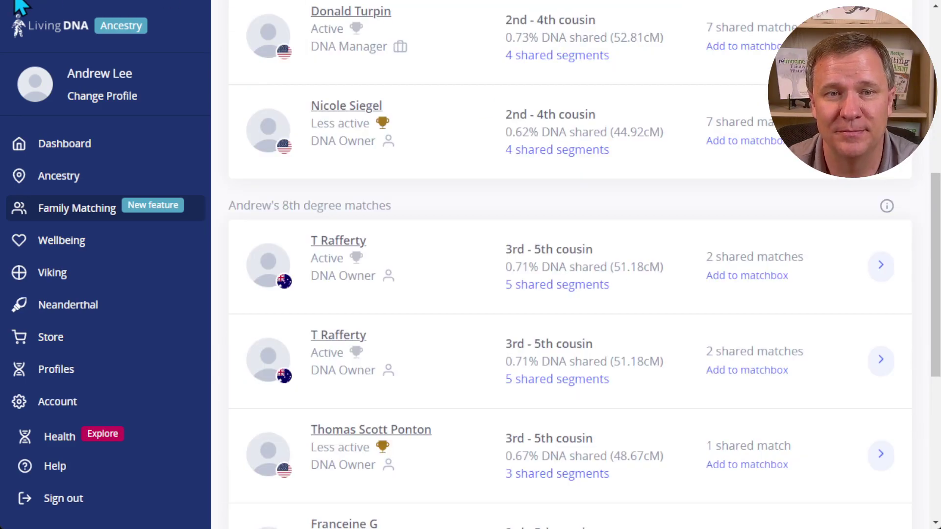
scroll(674, 291, "up", 1)
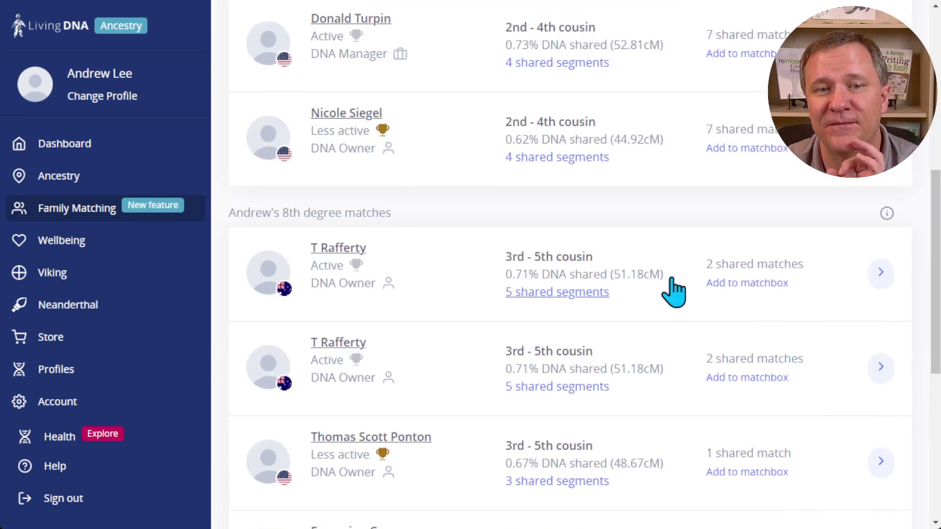
scroll(673, 292, "up", 8)
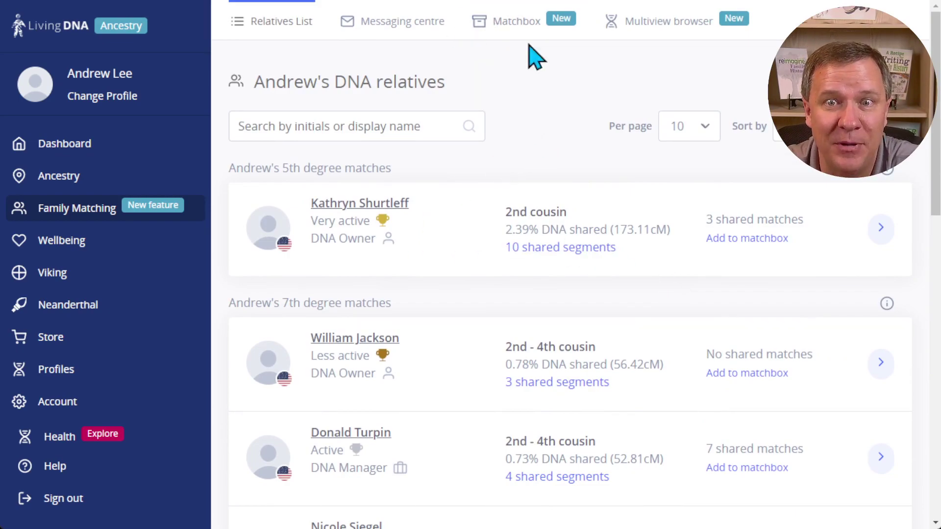
Step: Open the Matchbox, start a new group and pick green as its colour
left_click(509, 23)
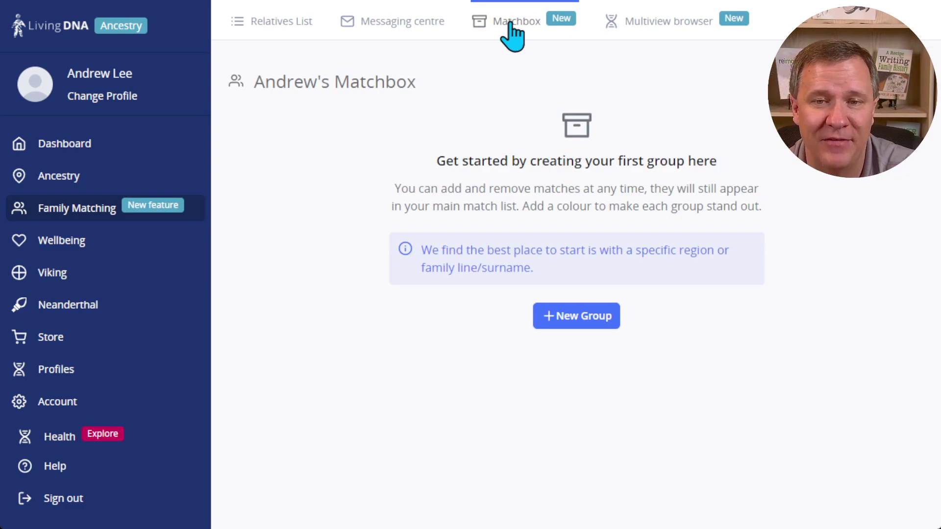
left_click(563, 317)
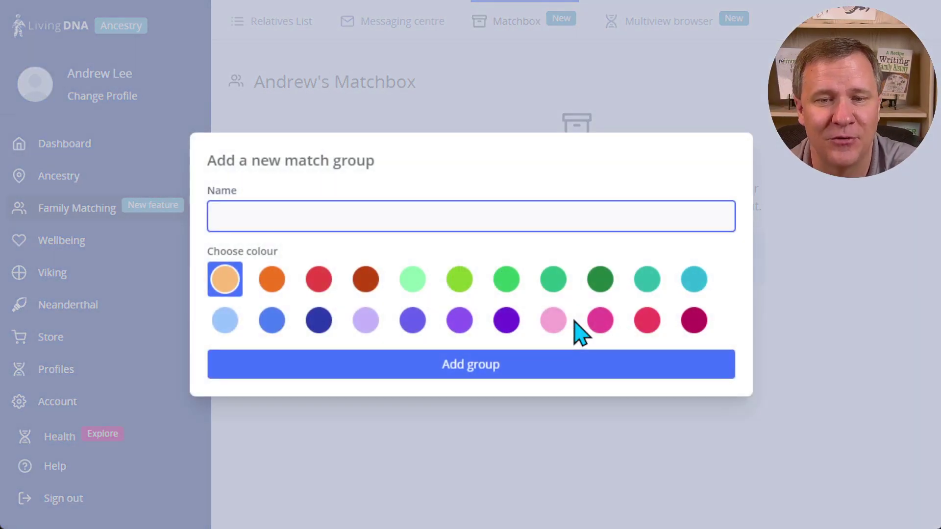
left_click(316, 283)
left_click(365, 280)
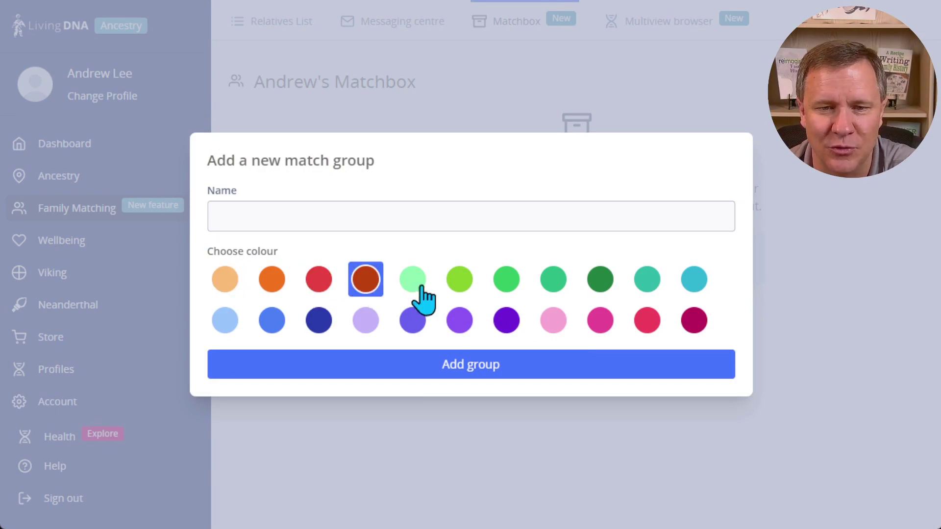
left_click(555, 282)
left_click(506, 280)
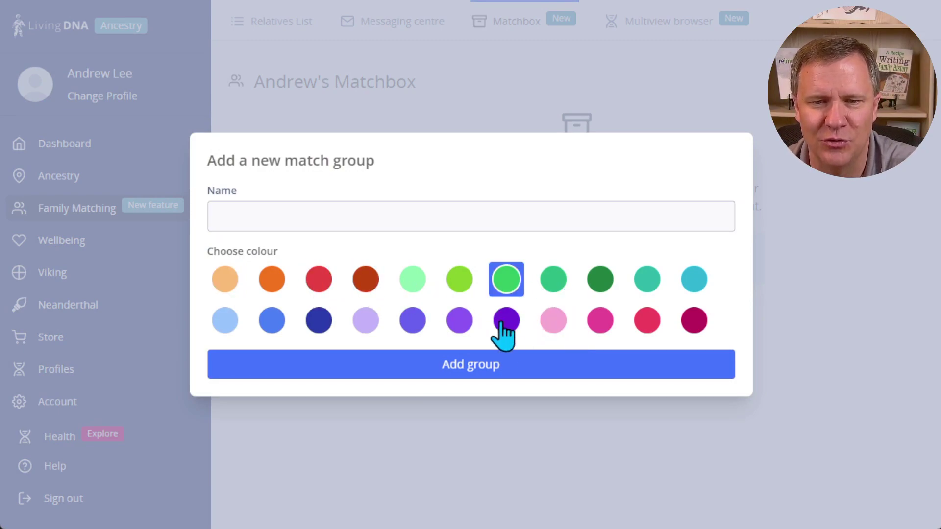
Step: Name the group 'Test Group' and save it
left_click(490, 375)
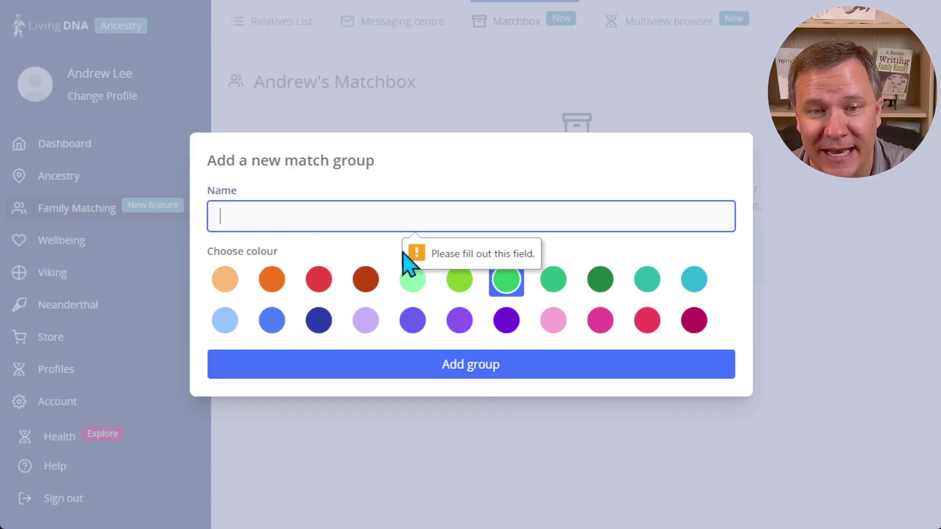
type("Test")
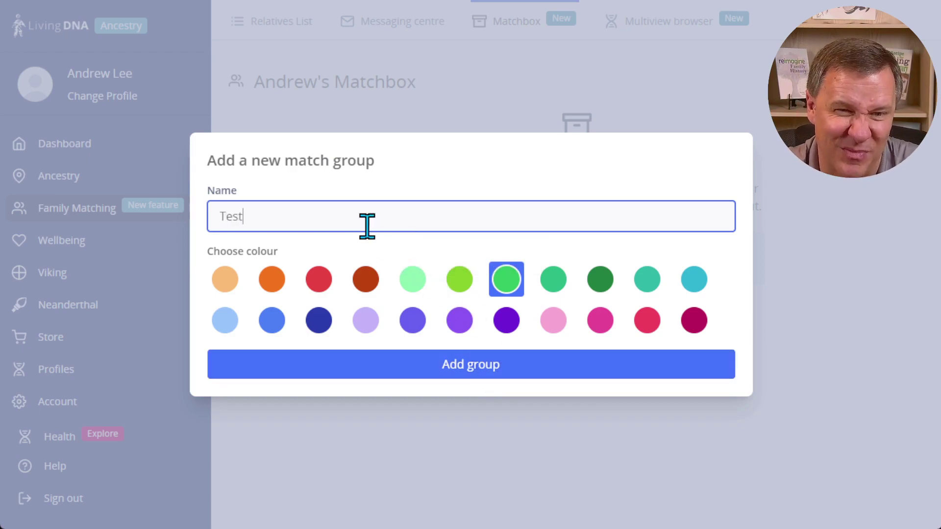
type(" Group")
left_click(481, 368)
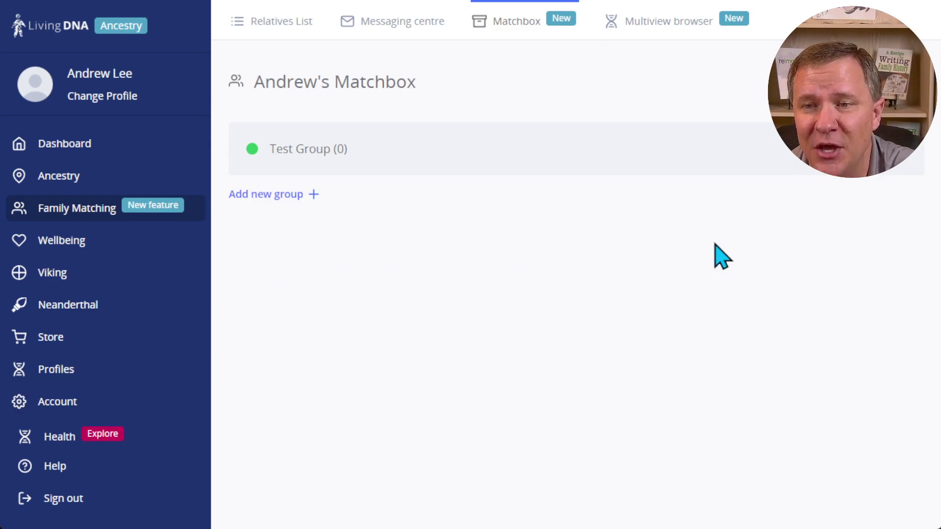
Step: Expand the empty Test Group and read the hint about adding members
left_click(901, 165)
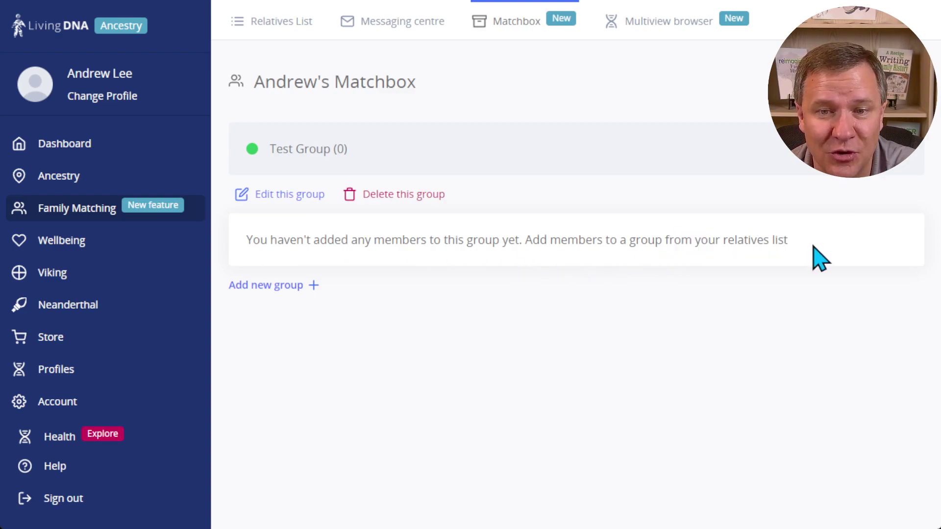
left_click_drag(525, 240, 801, 248)
left_click(500, 63)
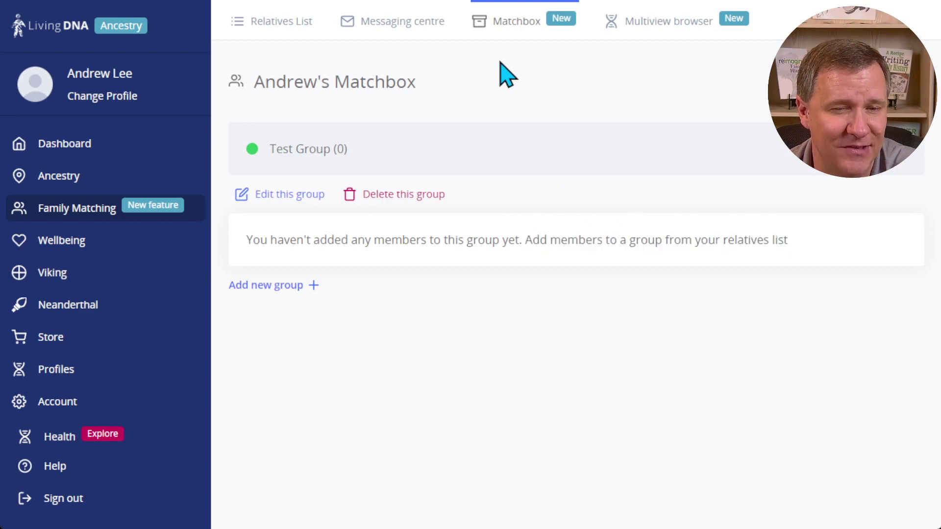
Step: Add the first three matches in Family Matching to Test Group
left_click(95, 206)
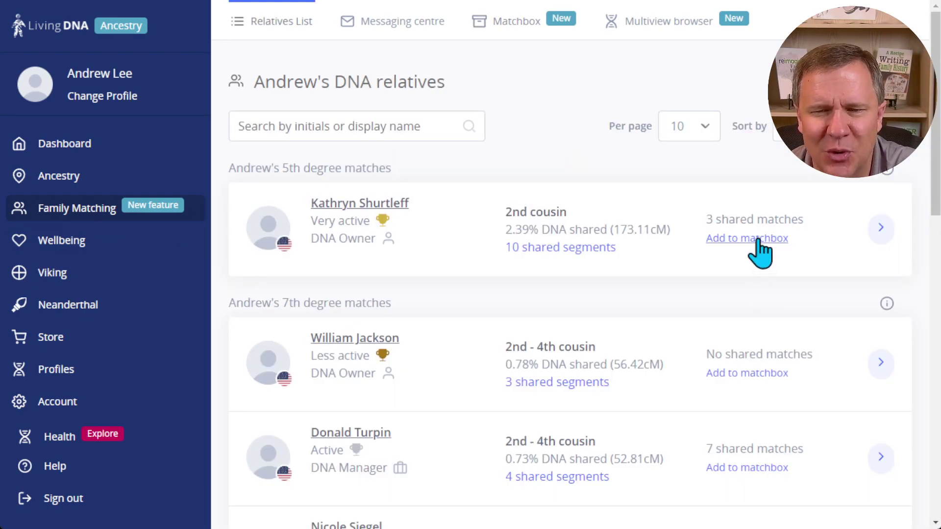
left_click(758, 240)
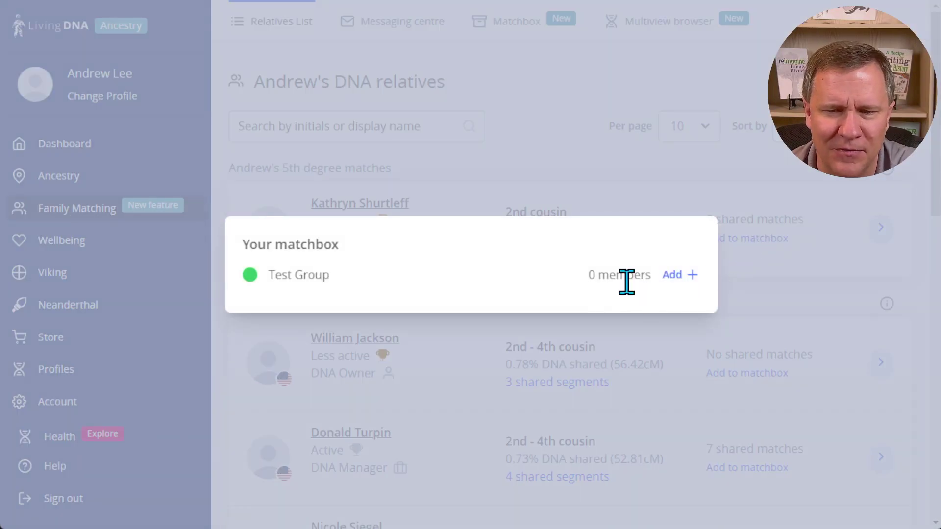
left_click(690, 275)
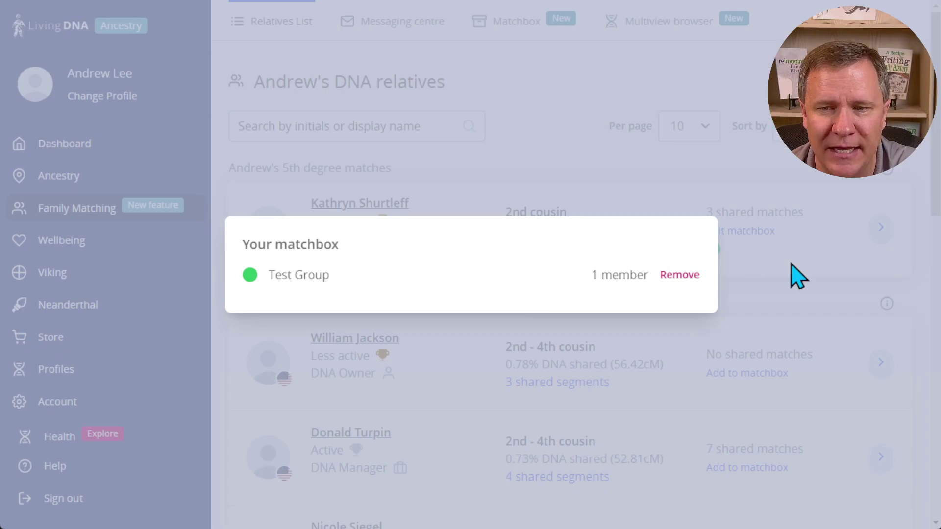
left_click(790, 267)
left_click(779, 374)
left_click(691, 275)
left_click(772, 465)
left_click(747, 467)
left_click(692, 275)
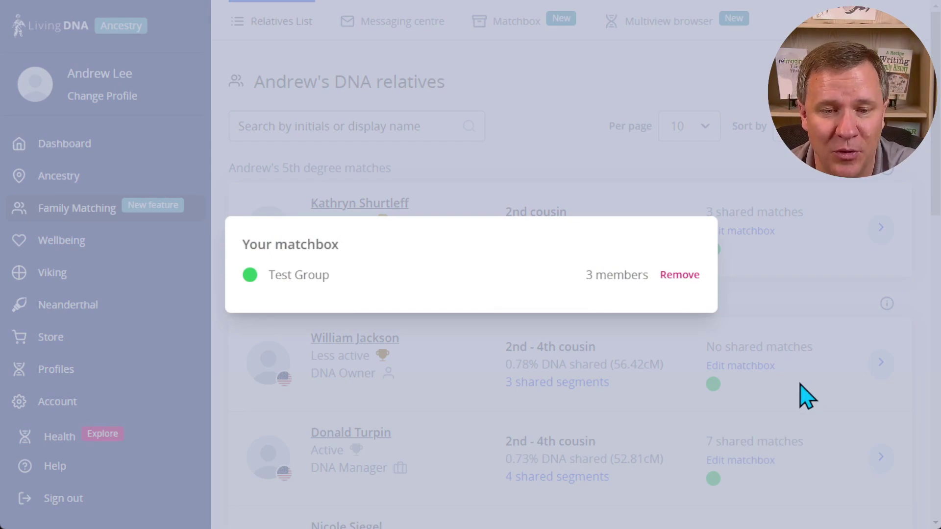
left_click(577, 119)
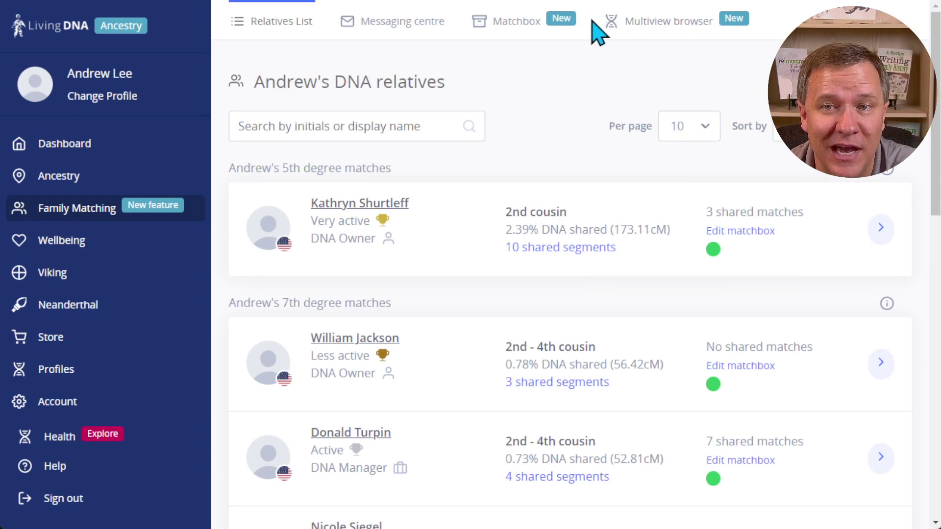
Step: Open the Multiview Browser and choose Test Group to compare its three members
left_click(658, 38)
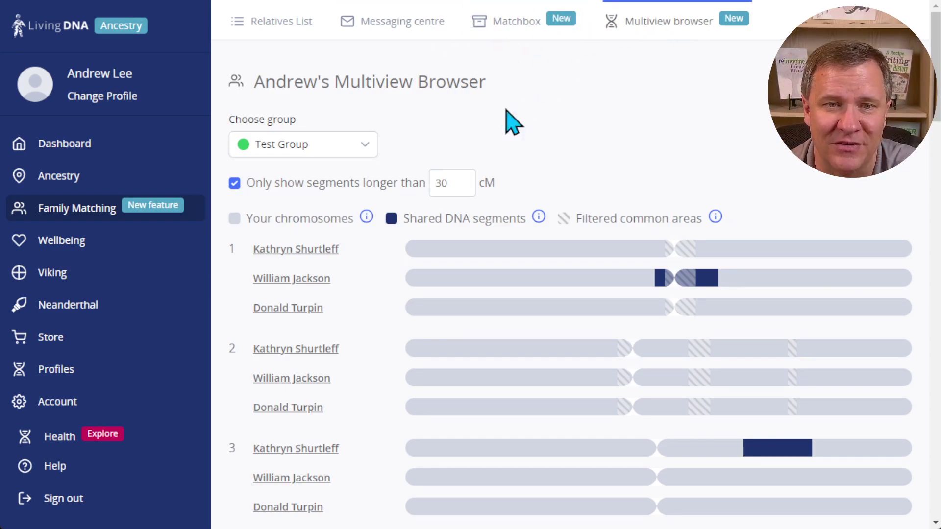
left_click(366, 148)
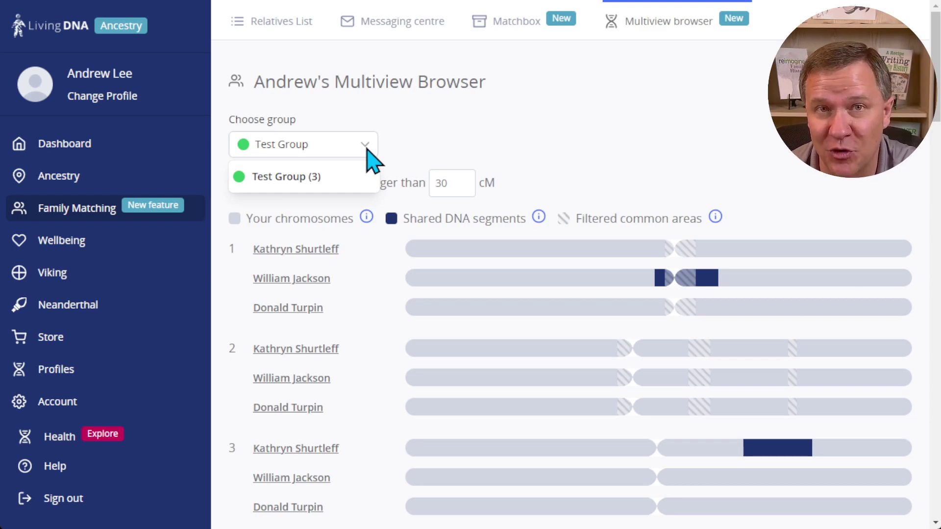
left_click(422, 143)
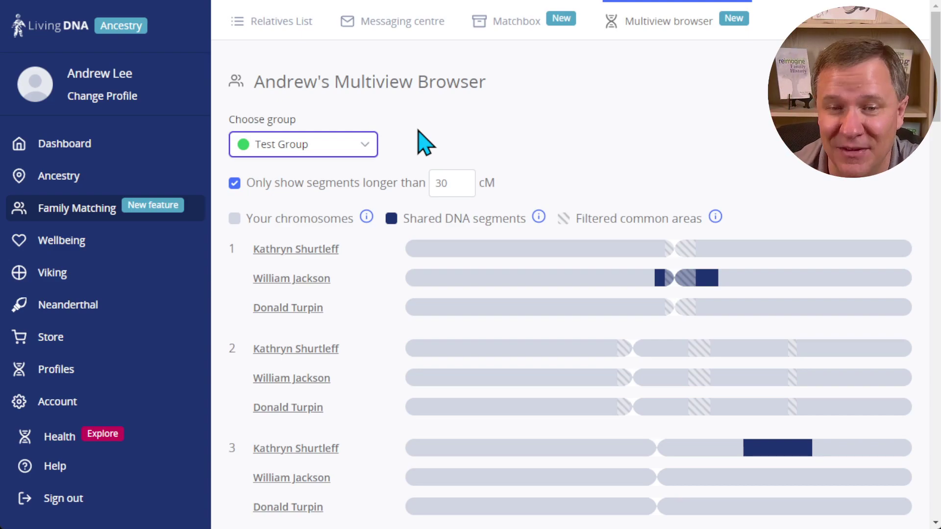
Step: Lower the minimum segment length to 7 cM and review chromosomes 1–22
double_click(441, 183)
type("7")
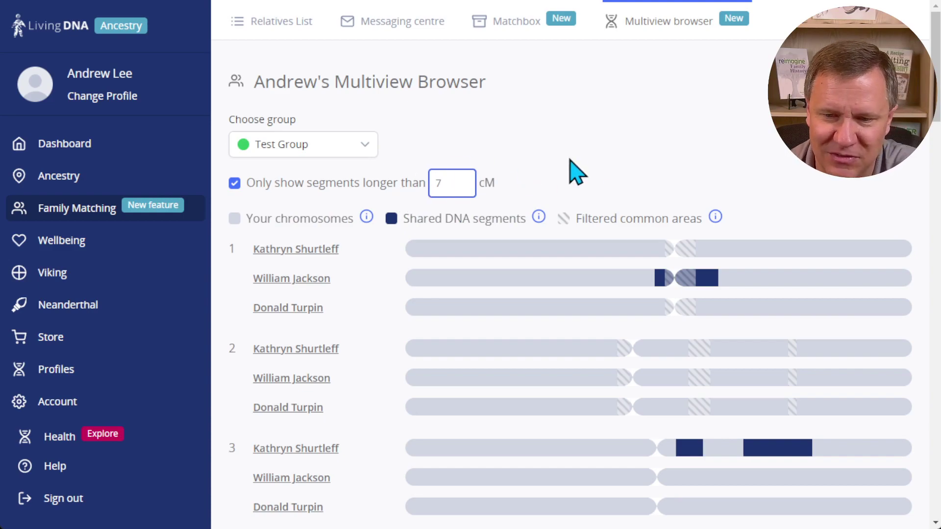
left_click(587, 171)
scroll(550, 152, "down", 1)
scroll(583, 147, "up", 1)
scroll(599, 145, "down", 3)
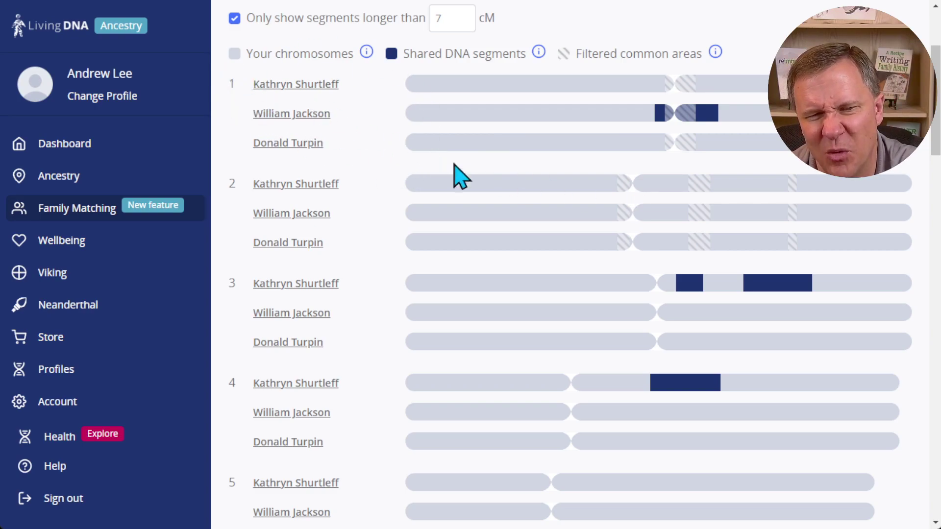
scroll(487, 328, "down", 5)
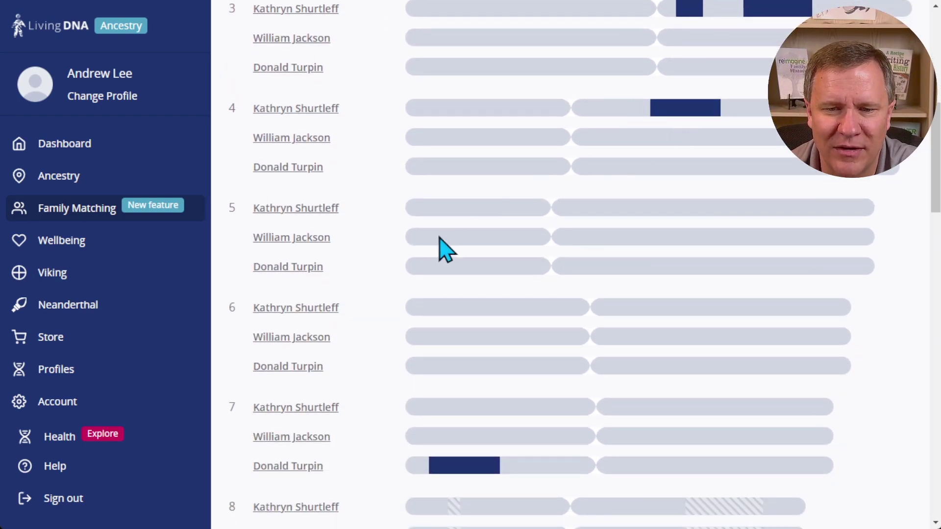
scroll(522, 267, "down", 6)
scroll(519, 261, "down", 11)
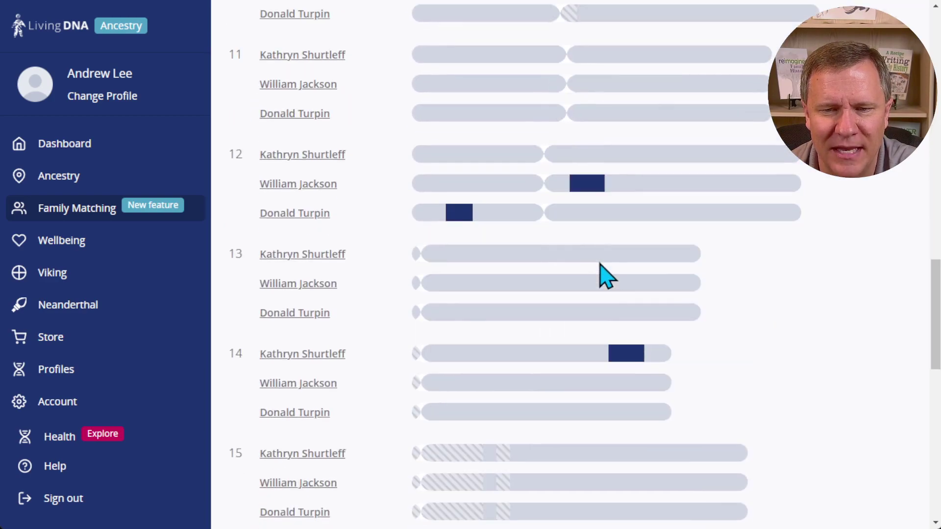
scroll(515, 275, "down", 12)
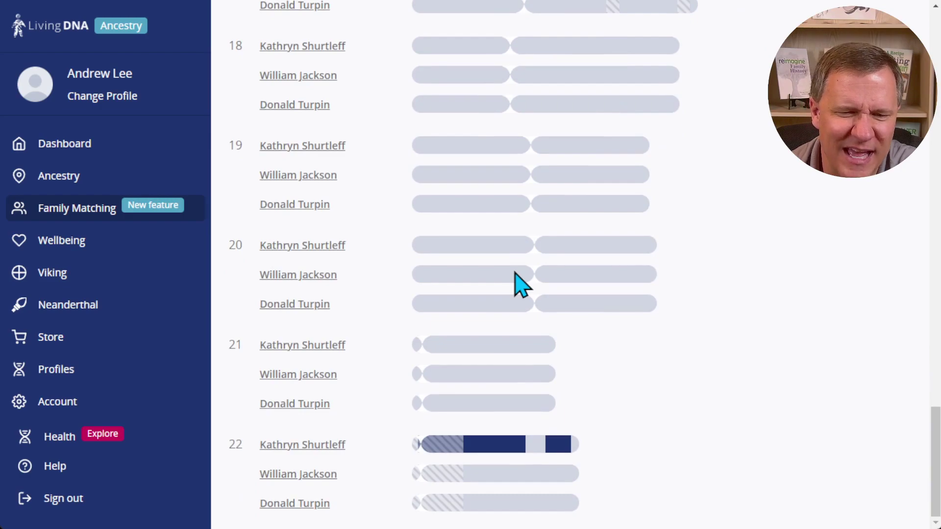
scroll(548, 229, "up", 3)
scroll(563, 227, "up", 5)
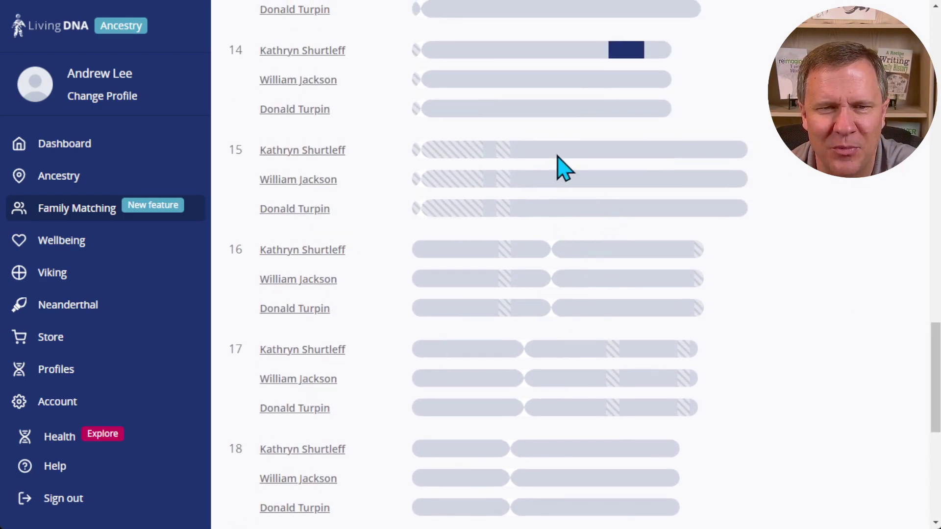
scroll(563, 168, "up", 15)
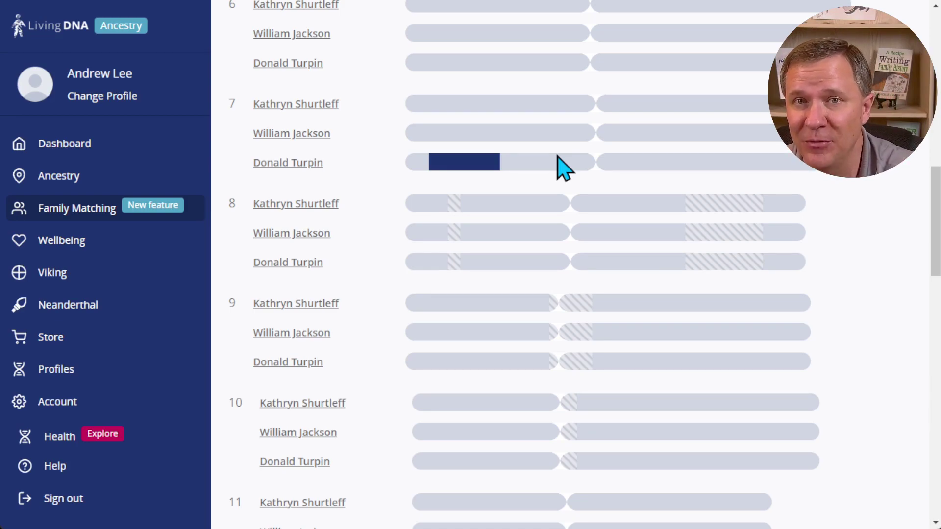
scroll(563, 167, "up", 14)
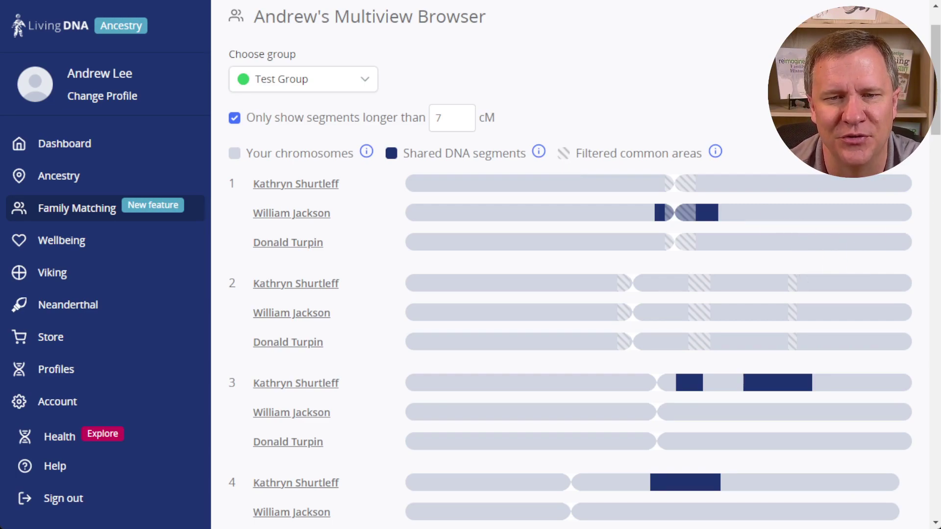
scroll(593, 161, "up", 2)
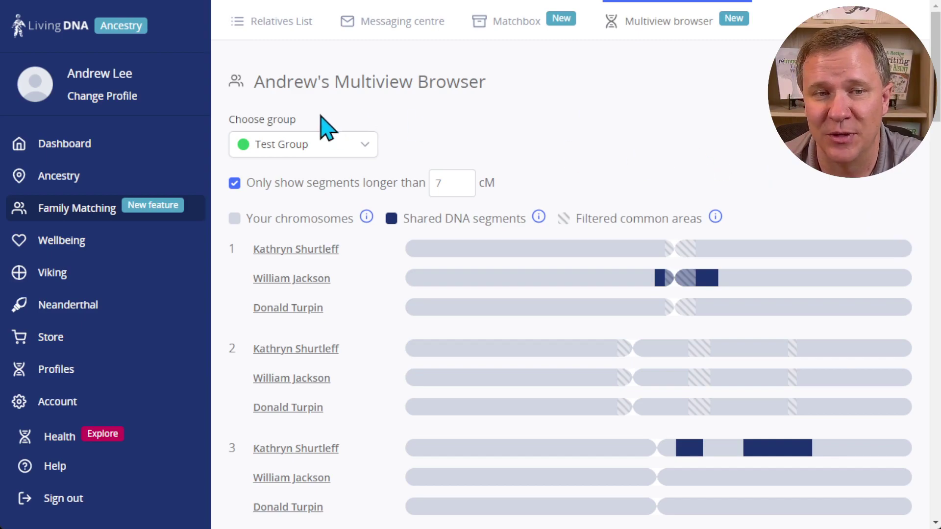
Step: Go back to the Family Matching relatives list
left_click(56, 210)
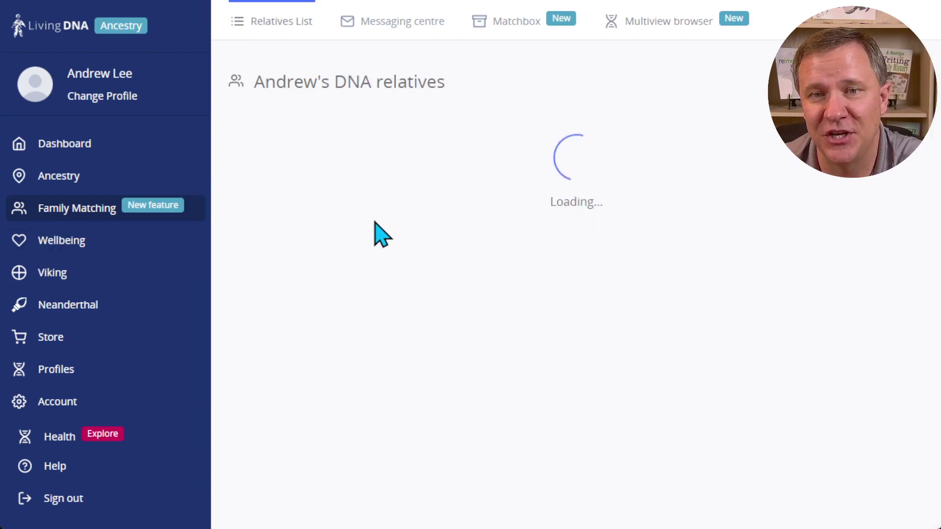